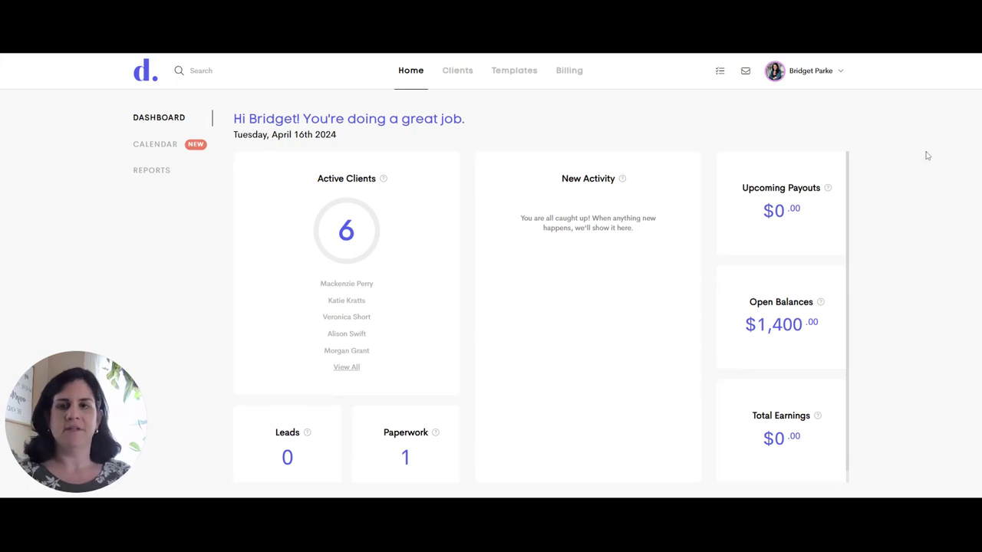
# Open the calendar and start a new event titled "Prenatal Meeting"
pyautogui.click(157, 149)
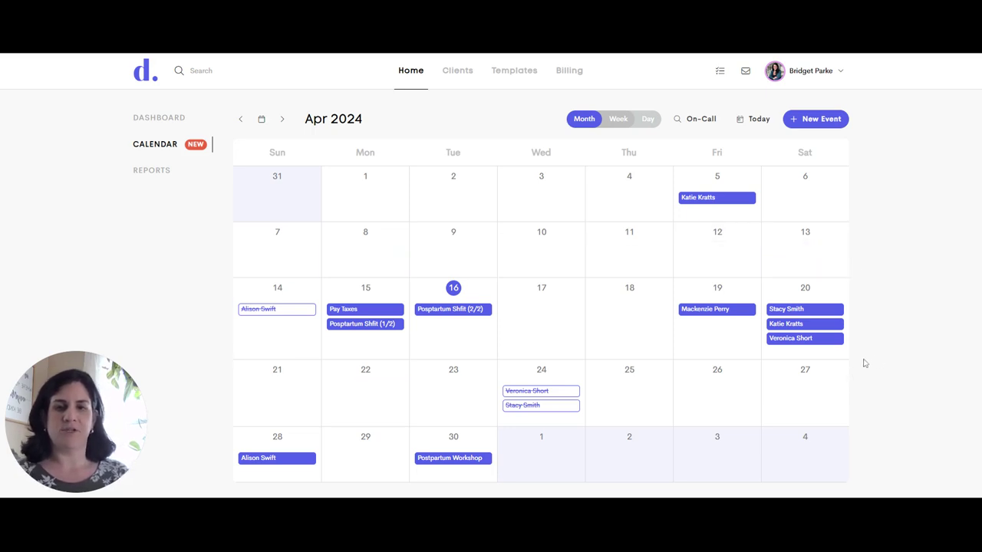
pyautogui.click(814, 119)
pyautogui.click(434, 184)
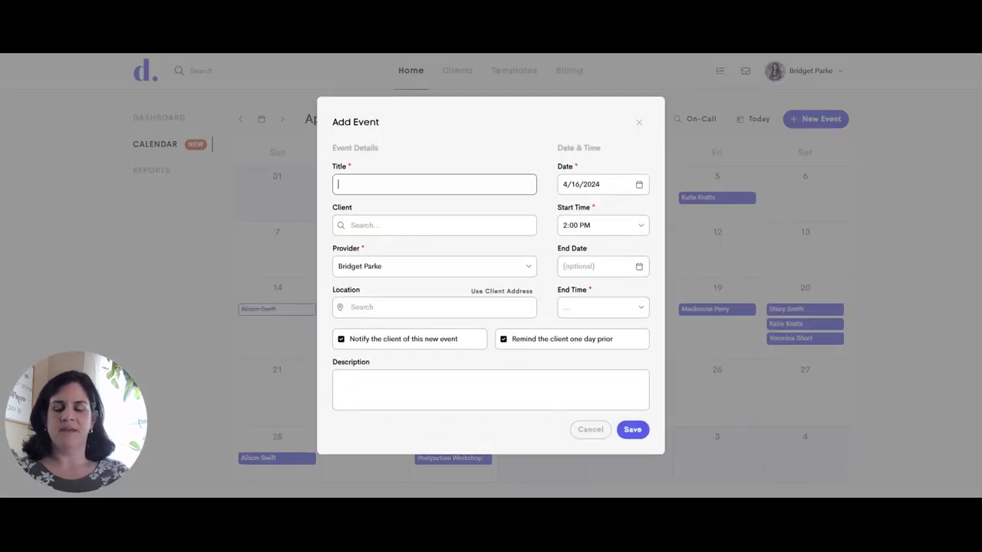
pyautogui.write('Prenatal ')
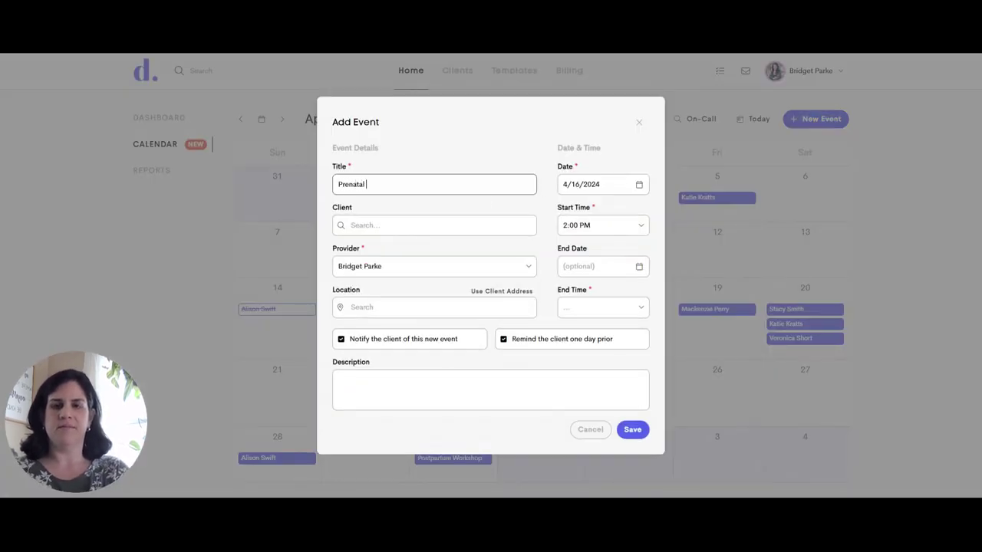
pyautogui.write('Meeting')
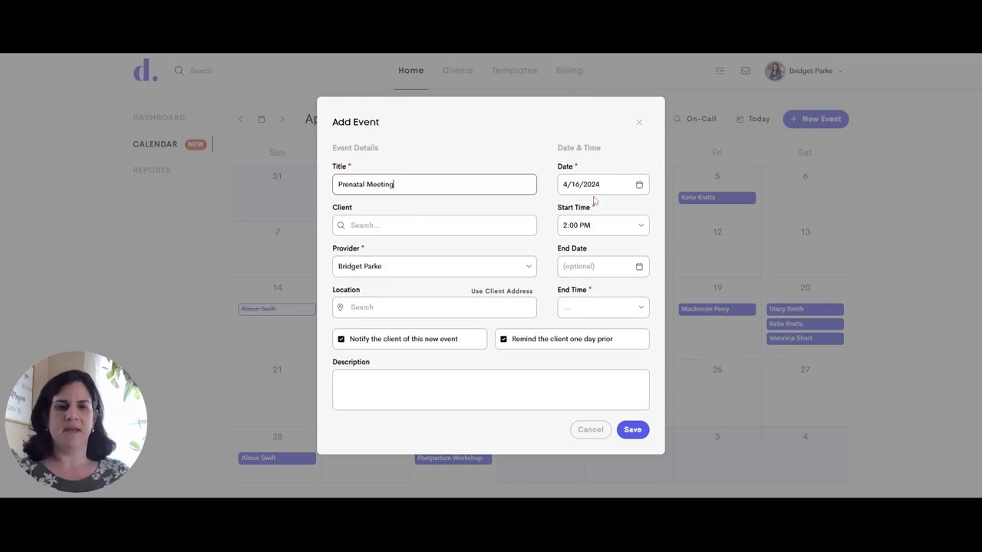
# Schedule the new event for 4/27/2024 from 1:00 PM to 3:00 PM
pyautogui.click(639, 184)
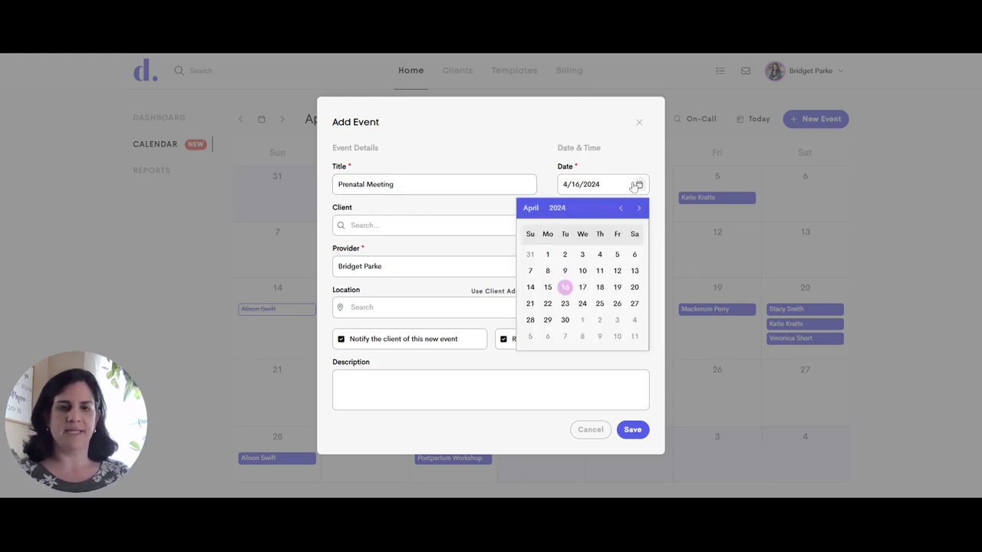
pyautogui.click(636, 305)
pyautogui.click(642, 226)
pyautogui.scroll(1, 607, 271)
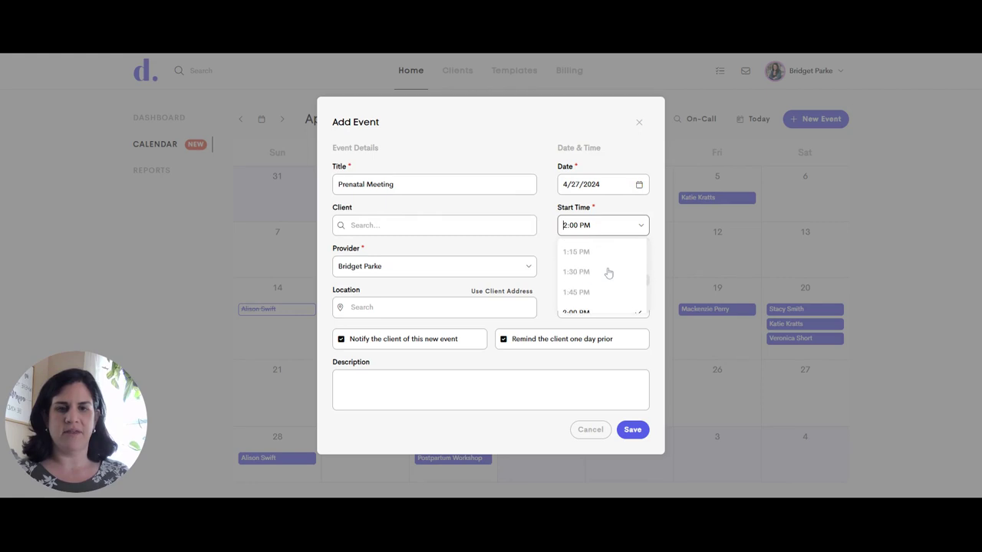
pyautogui.scroll(1, 607, 274)
pyautogui.click(596, 295)
pyautogui.click(630, 309)
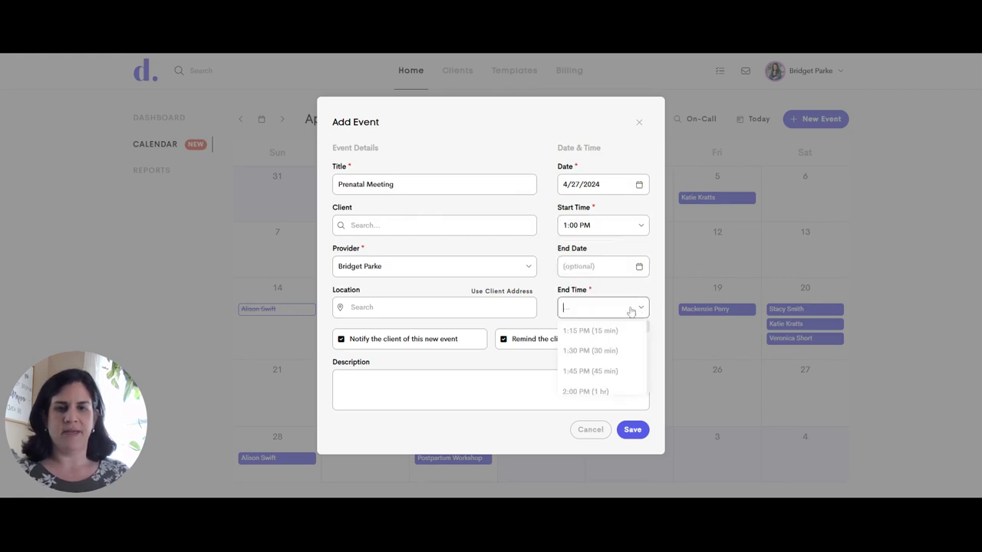
pyautogui.scroll(-3, 618, 334)
pyautogui.click(606, 351)
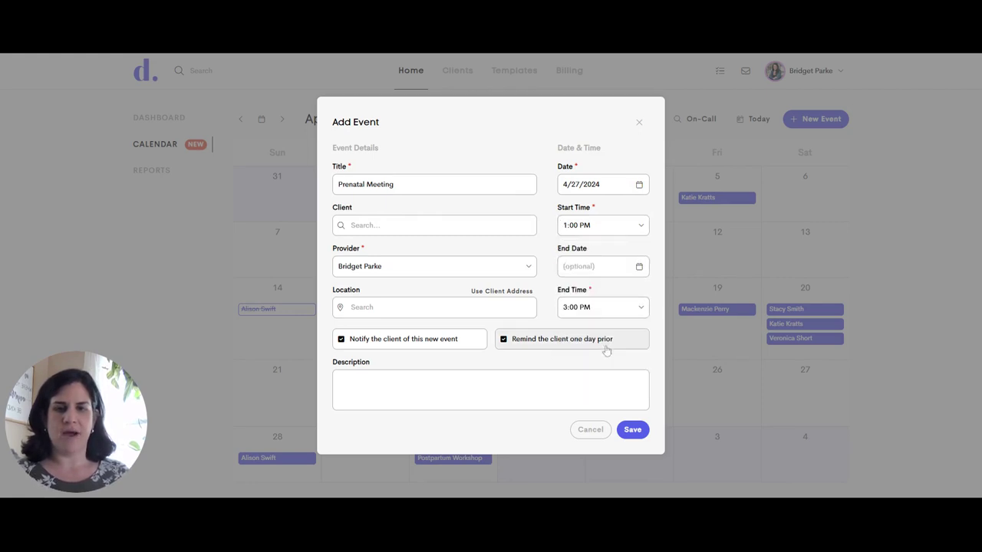
# Search for the client by first name and assign the matching client to the Prenatal Meeting
pyautogui.click(434, 225)
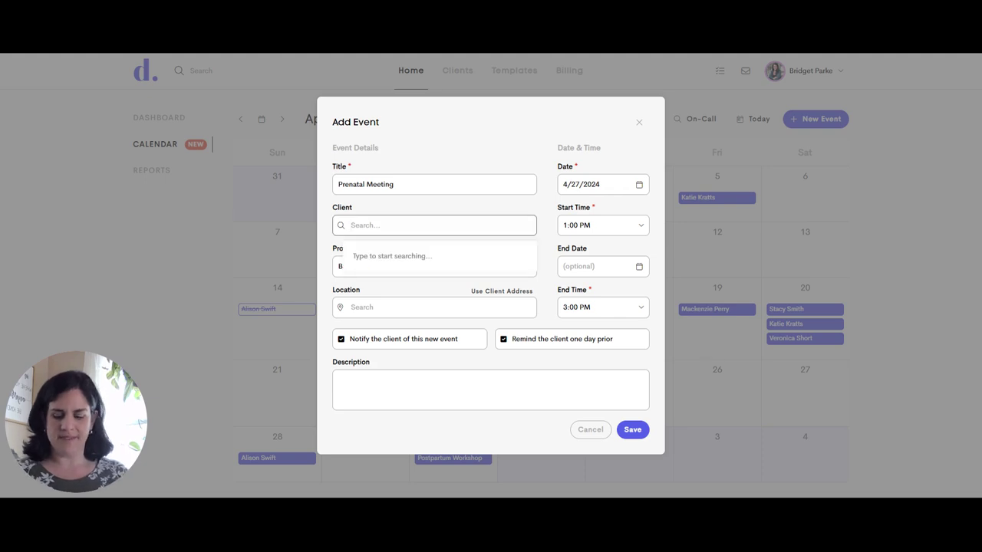
pyautogui.write('Ver')
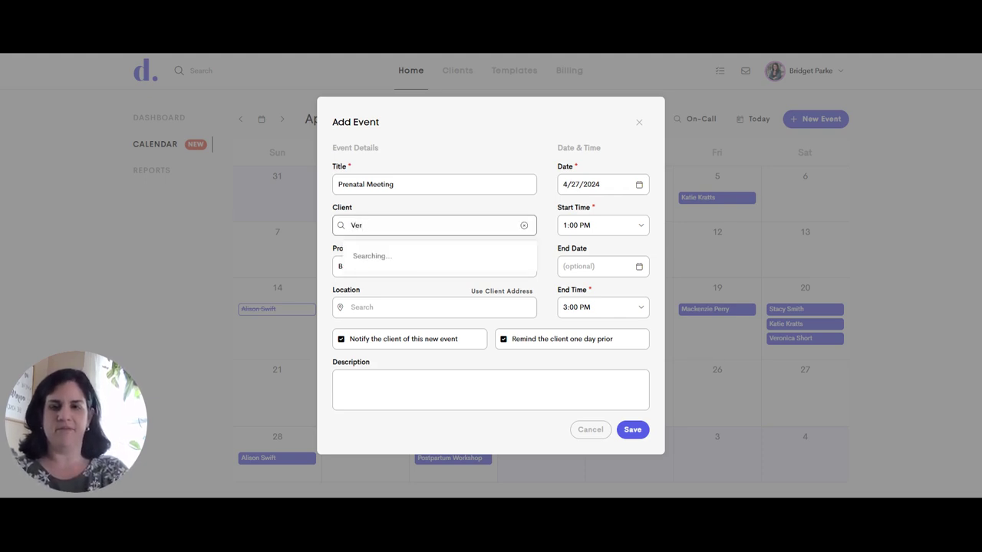
pyautogui.write('no')
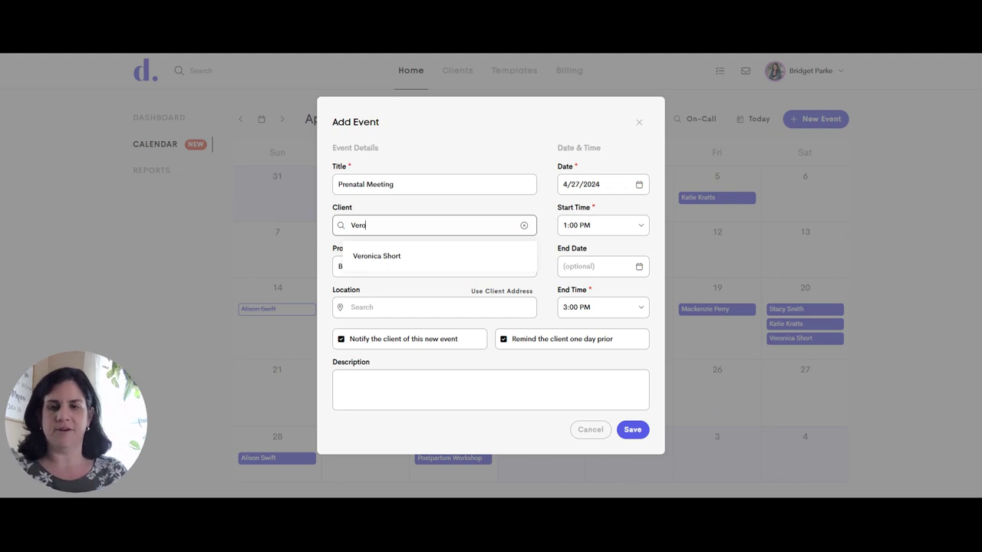
pyautogui.click(464, 260)
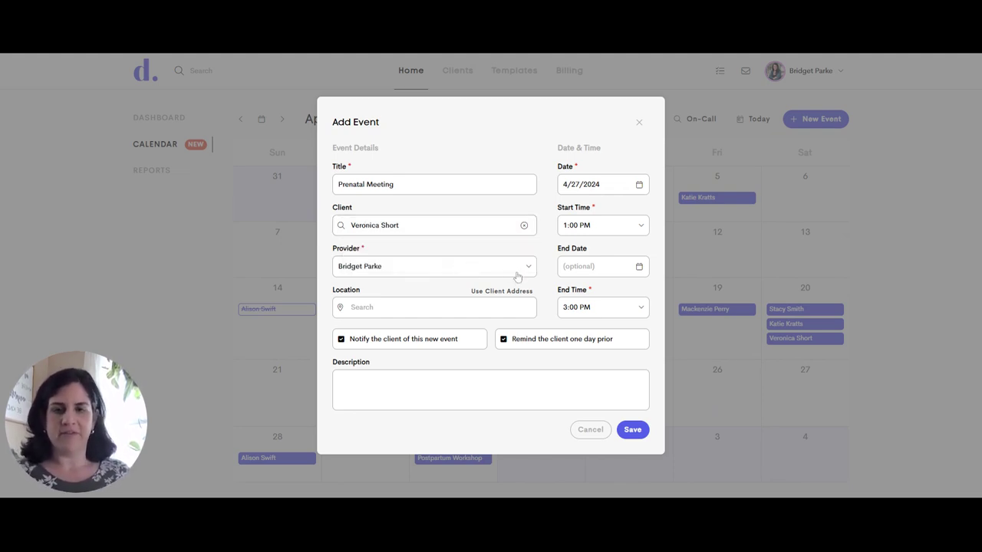
pyautogui.click(429, 307)
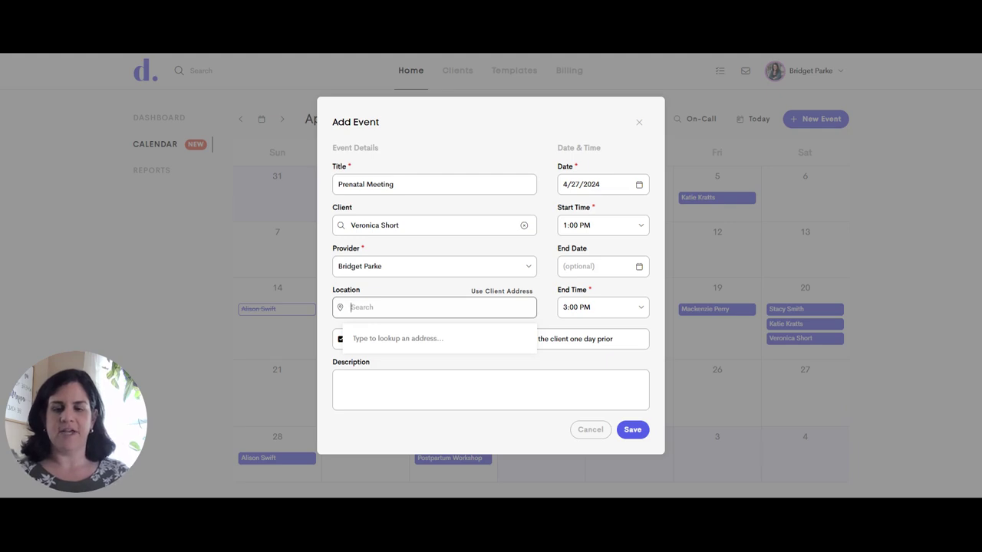
pyautogui.write('657')
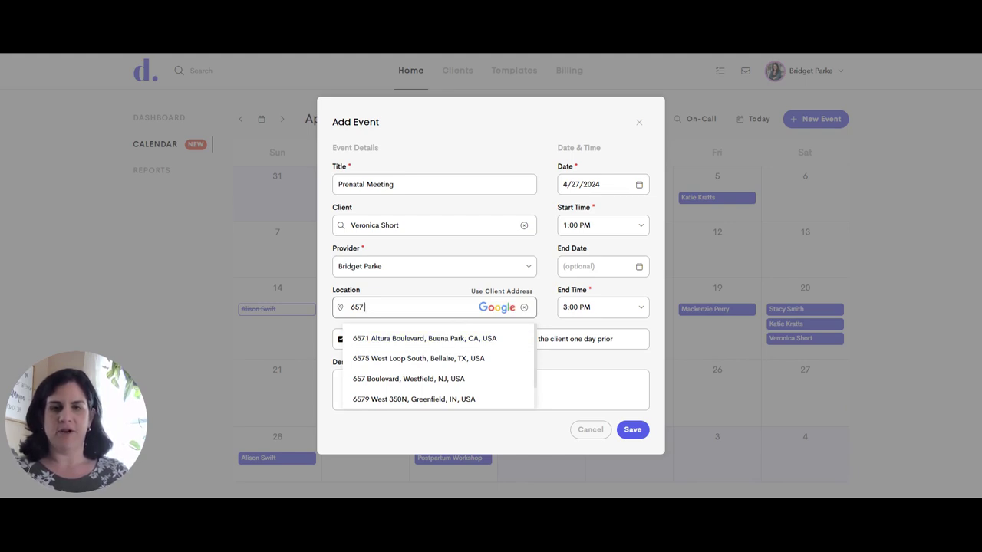
pyautogui.click(524, 307)
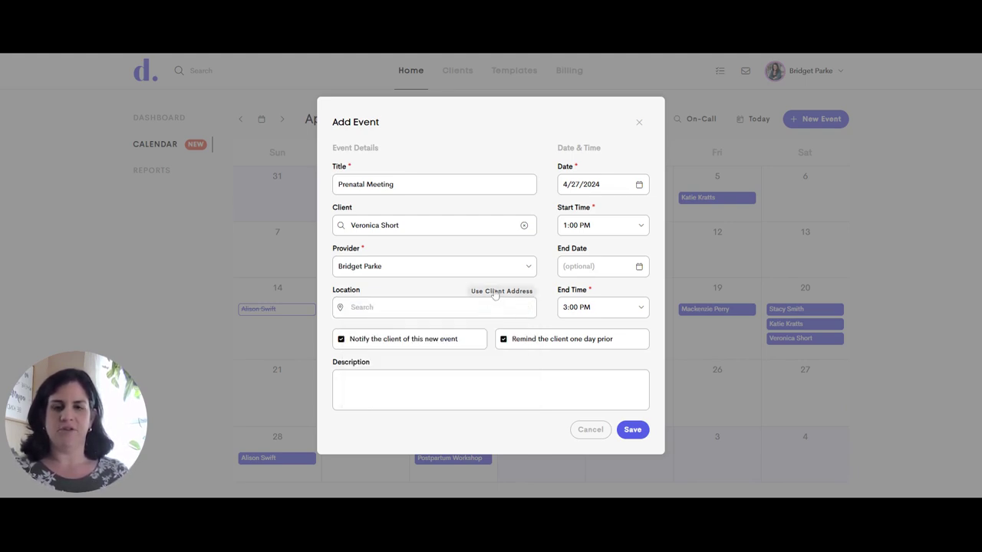
# Set the event's location to the client's address and keep the new-event client notification enabled
pyautogui.click(496, 292)
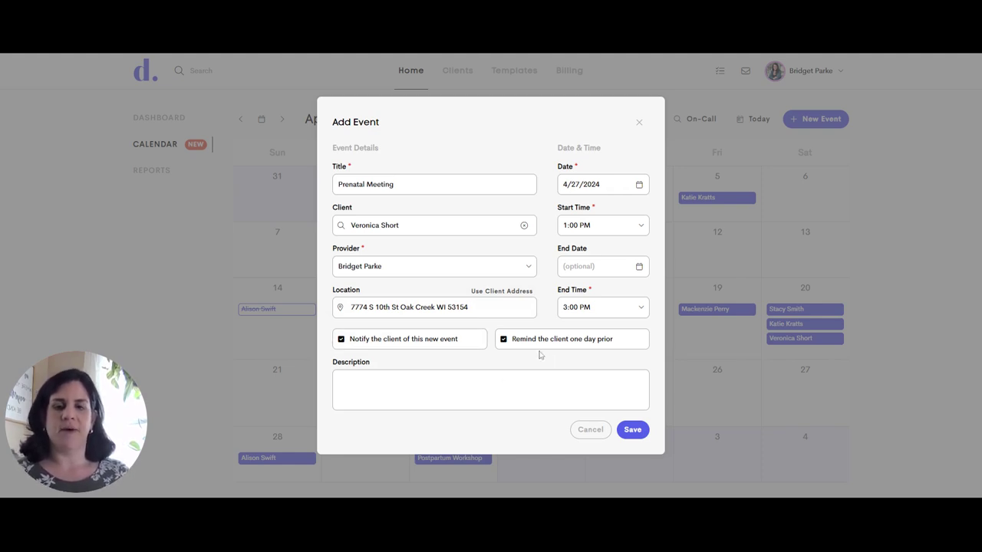
pyautogui.click(341, 342)
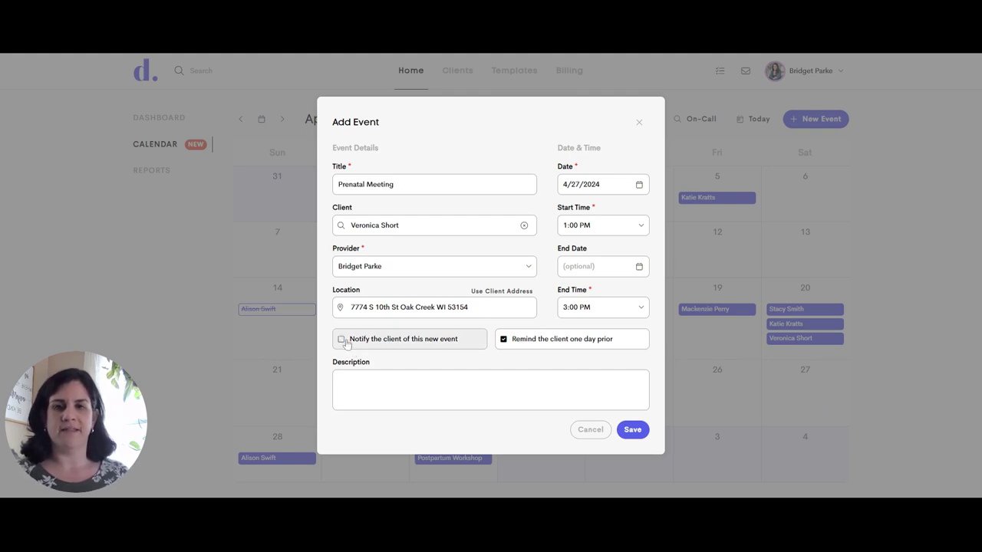
pyautogui.click(366, 347)
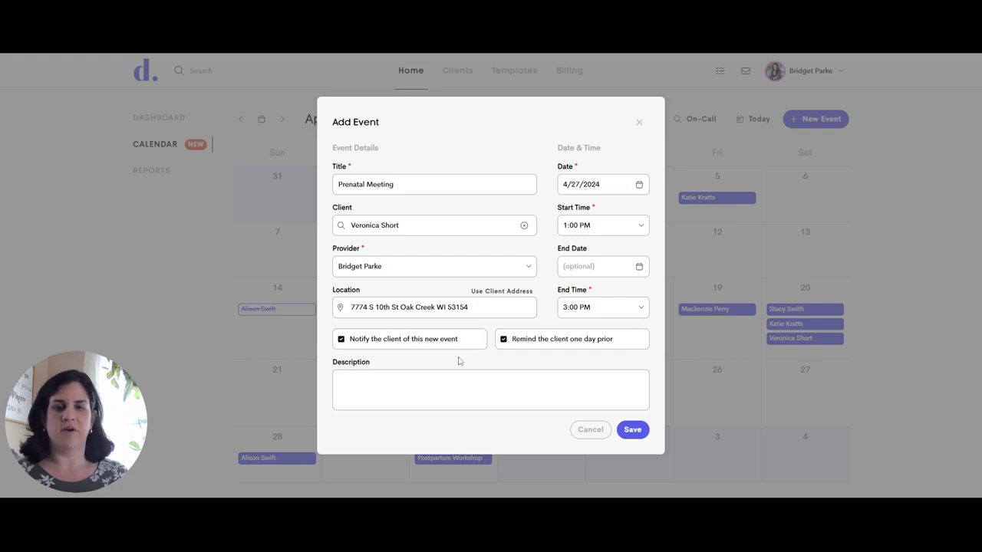
# Add the description "Make a birth plan!" to the Prenatal Meeting and save the event
pyautogui.click(460, 383)
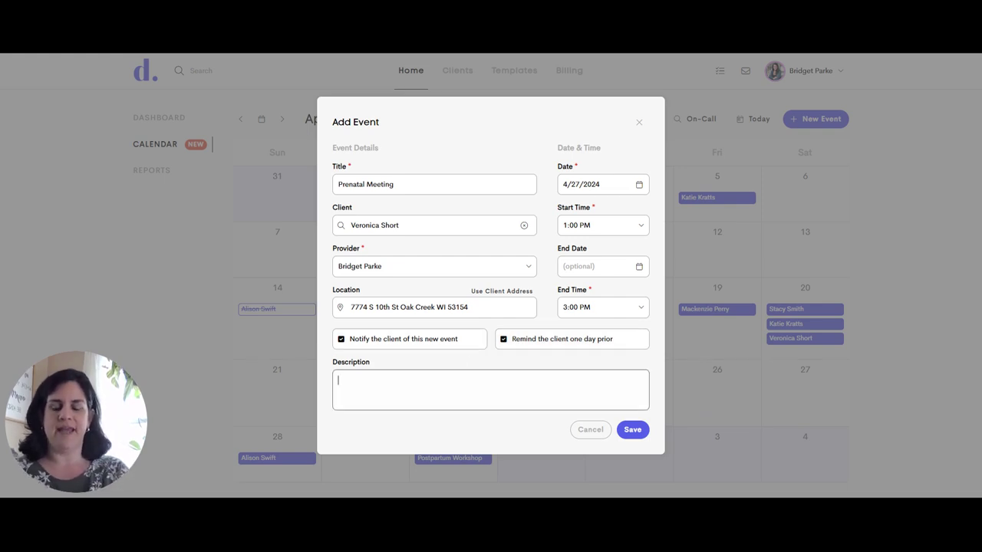
pyautogui.write('Make a birth plan')
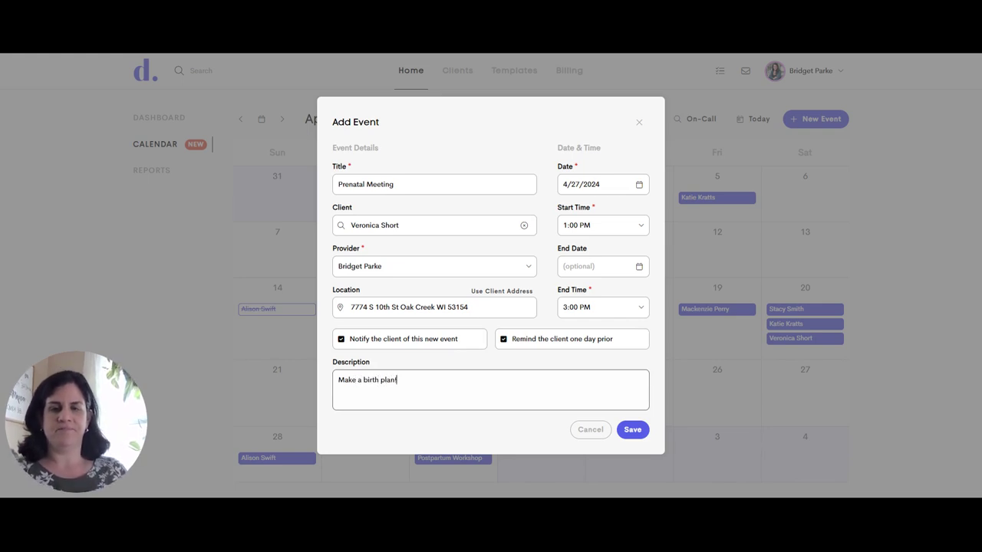
pyautogui.click(633, 430)
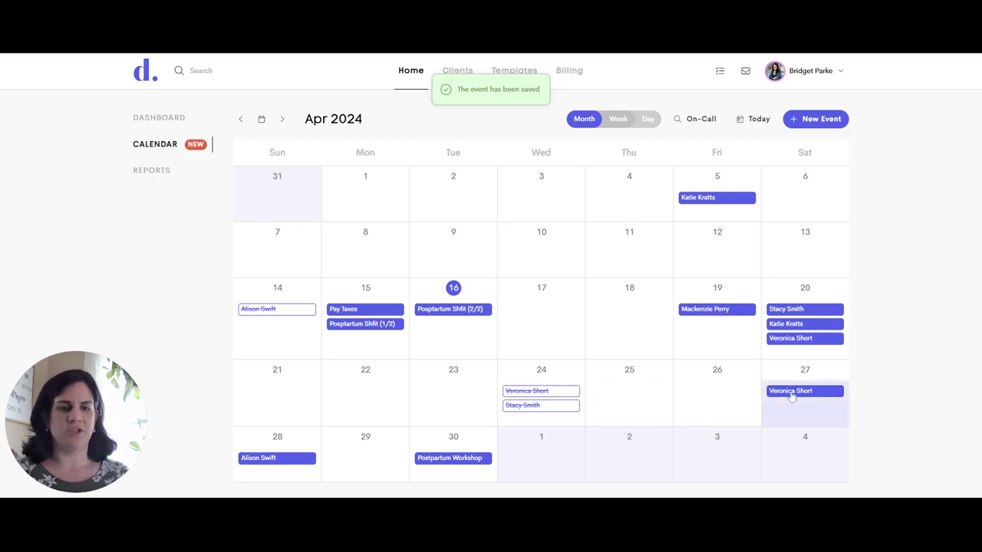
# View the April 19 Birth Plan Meeting's details and edit form, and close the form without changes
pyautogui.click(701, 310)
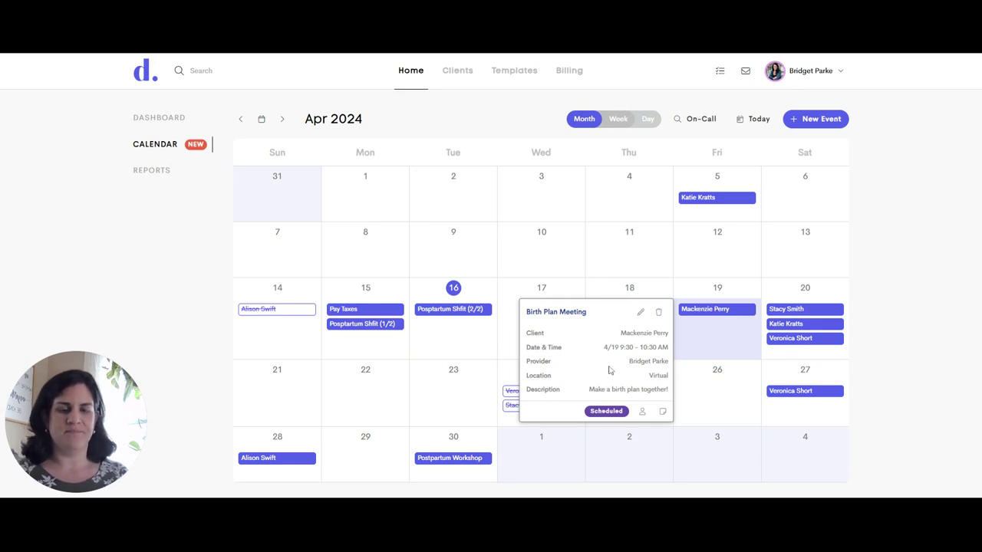
pyautogui.click(639, 313)
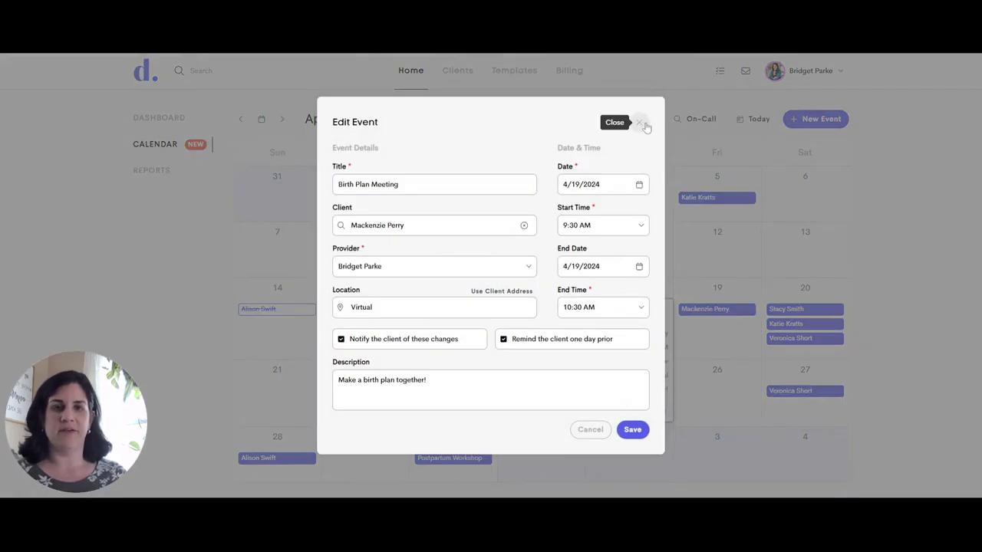
pyautogui.click(640, 121)
# Start deleting the April 19 Birth Plan Meeting with the client message option enabled, and cancel the deletion
pyautogui.click(694, 311)
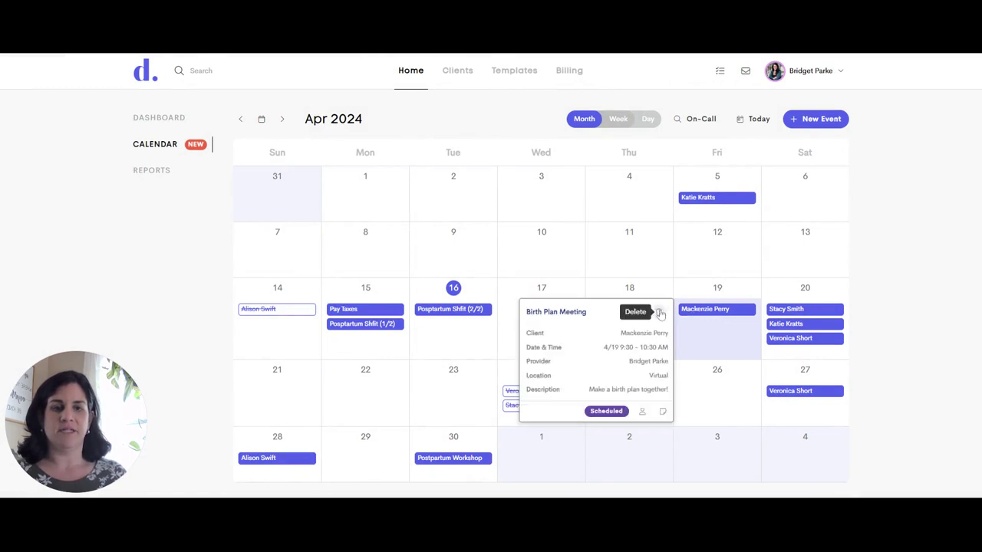
pyautogui.click(659, 314)
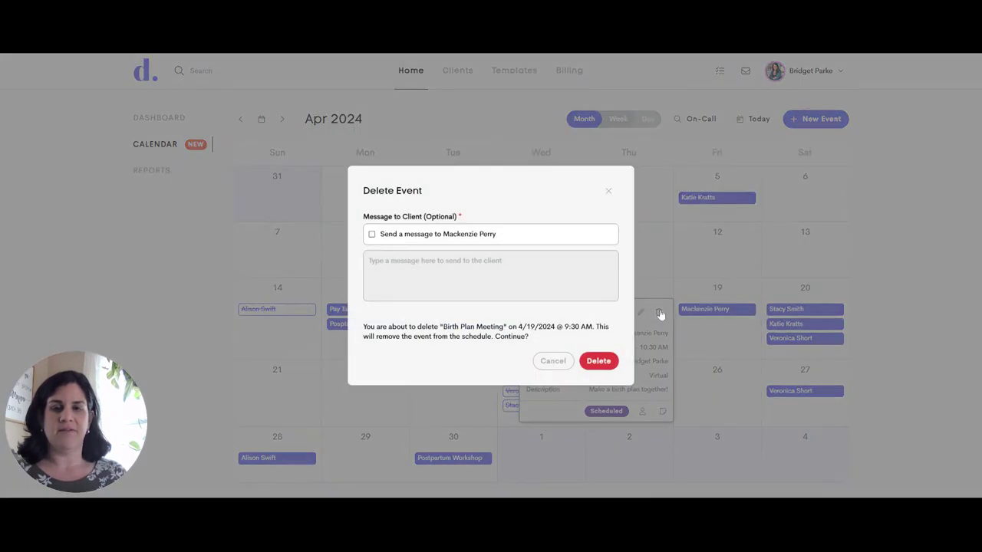
pyautogui.click(452, 238)
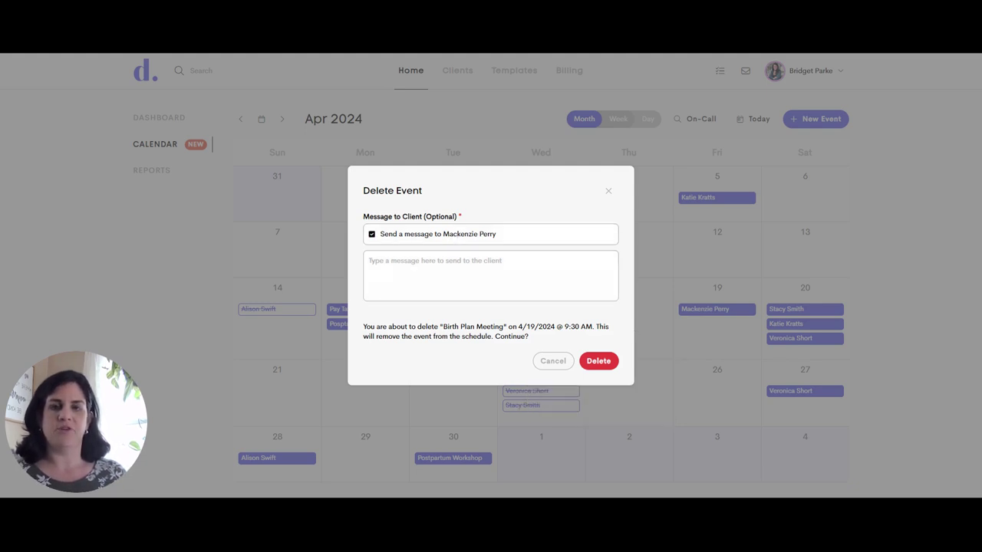
pyautogui.click(369, 261)
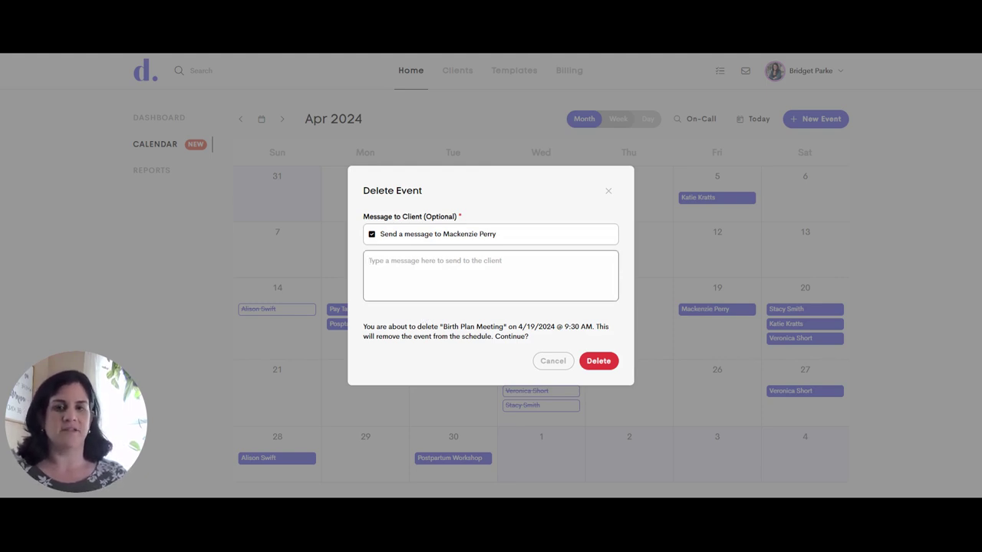
pyautogui.click(556, 361)
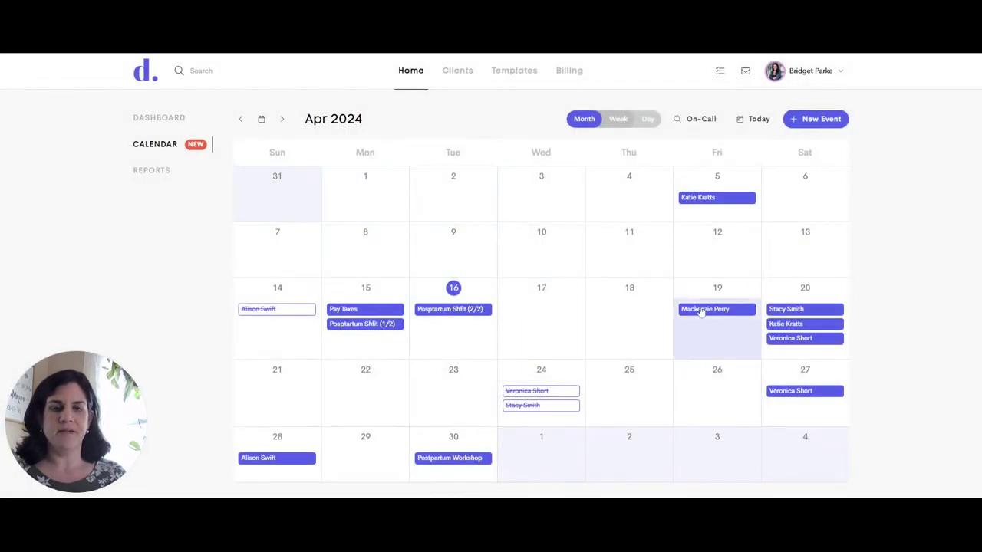
# Open the visit status of the April 19 Birth Plan Meeting and choose Canceled as the new status
pyautogui.click(700, 311)
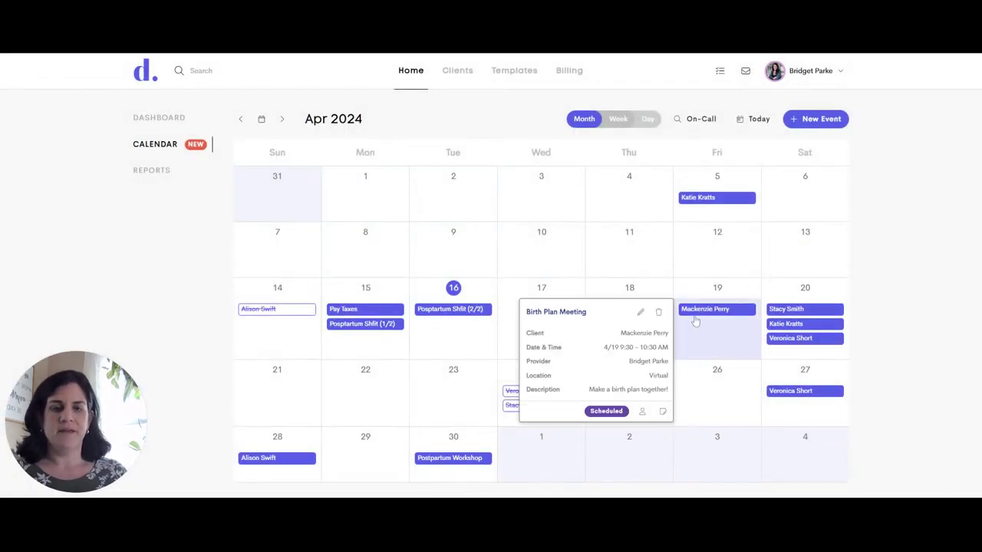
pyautogui.click(605, 412)
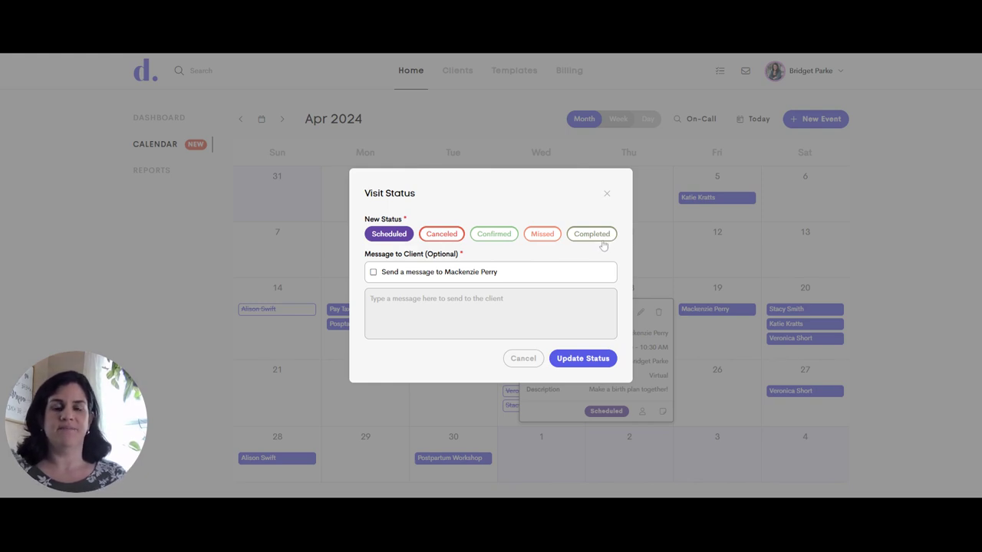
pyautogui.click(455, 236)
# Include the client message "I am going to have to cancel because I am being called to a birth!" and update the visit status
pyautogui.click(433, 274)
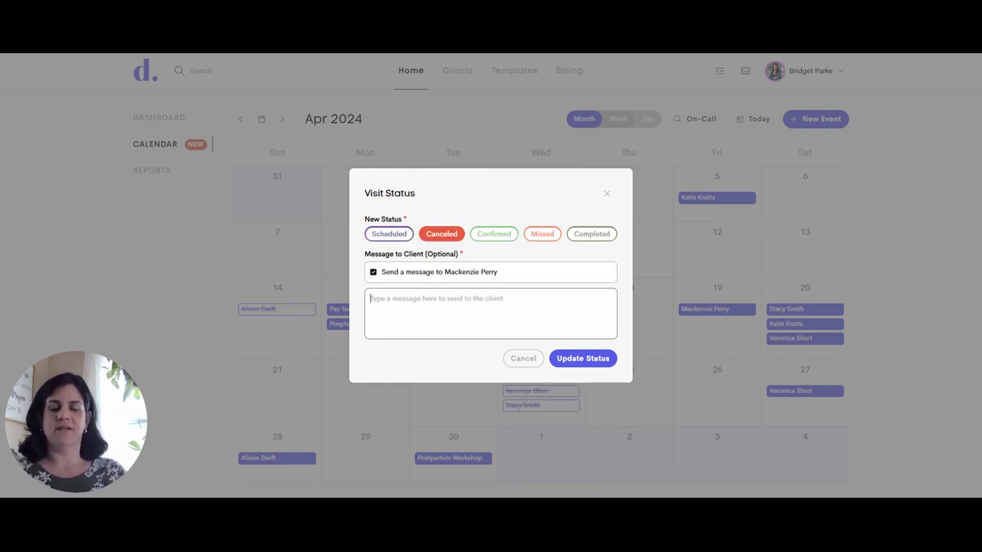
pyautogui.write('I am going to ')
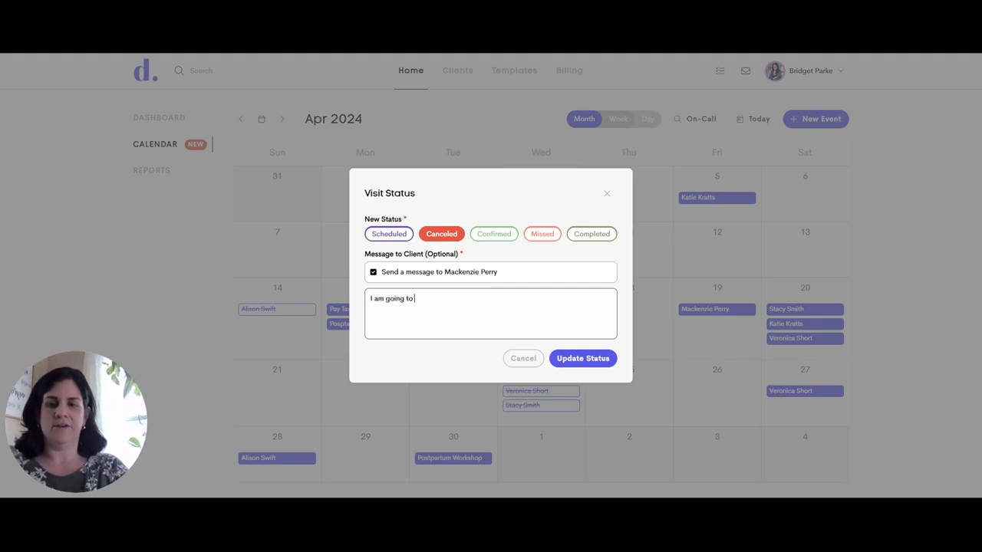
pyautogui.write('h')
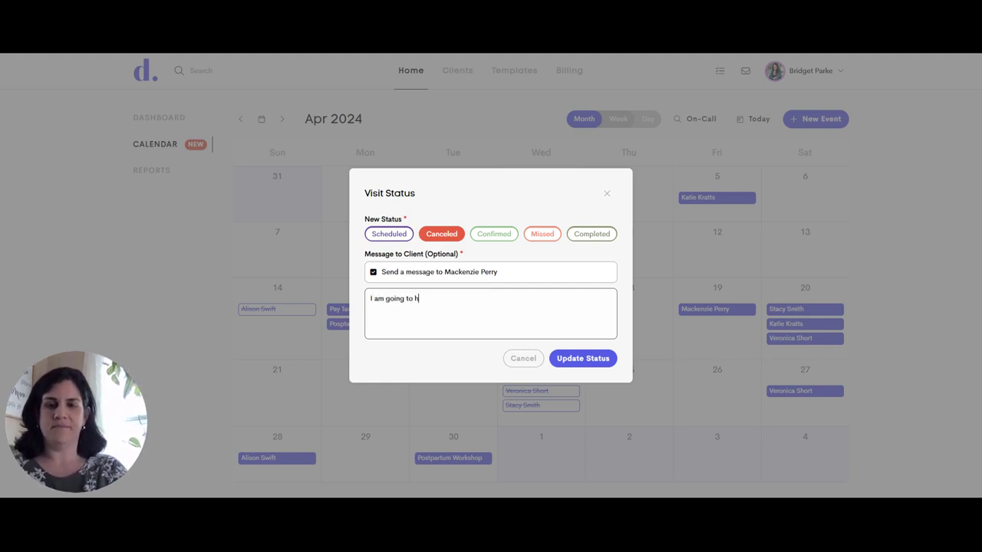
pyautogui.write('ave to cancel ')
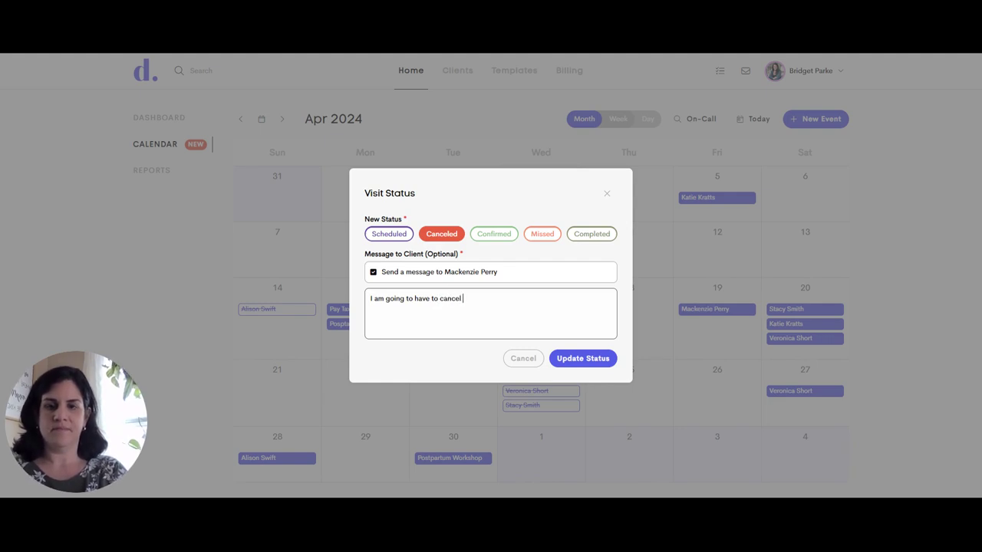
pyautogui.write('because I am b')
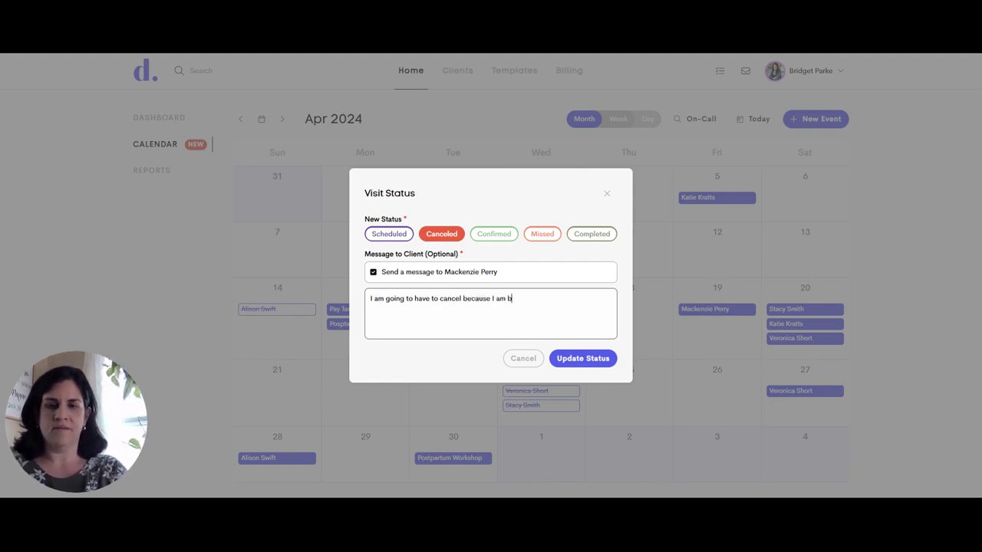
pyautogui.write('eing called to a birth')
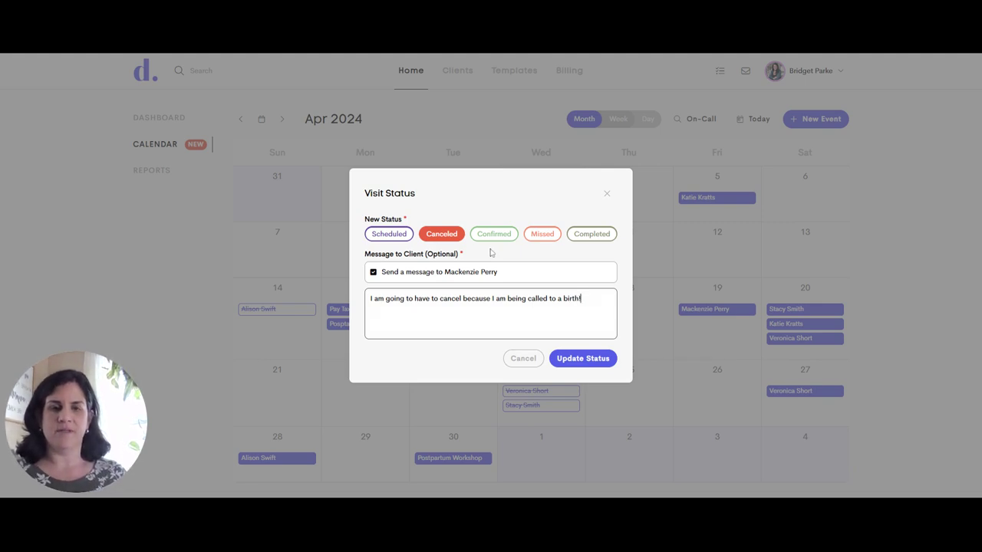
pyautogui.write('!')
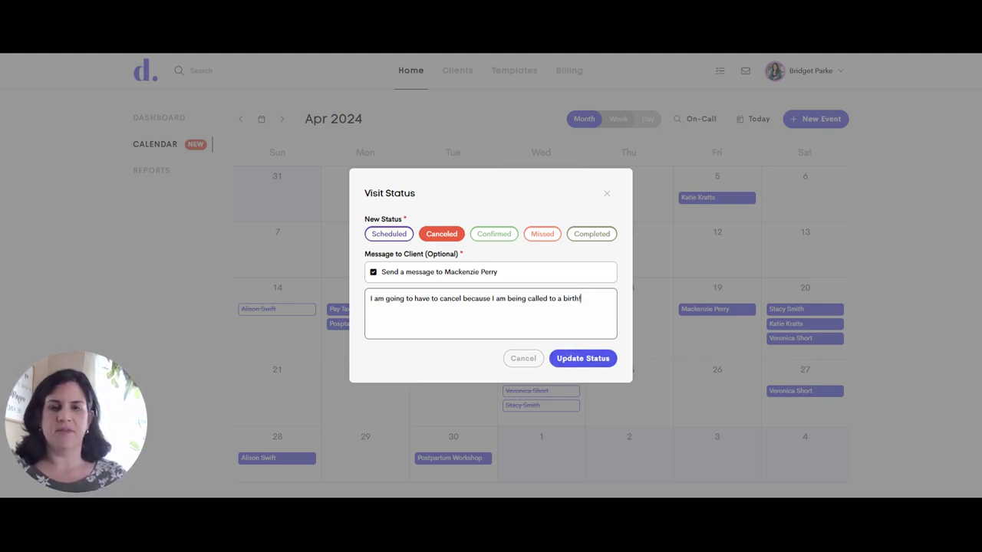
pyautogui.click(593, 356)
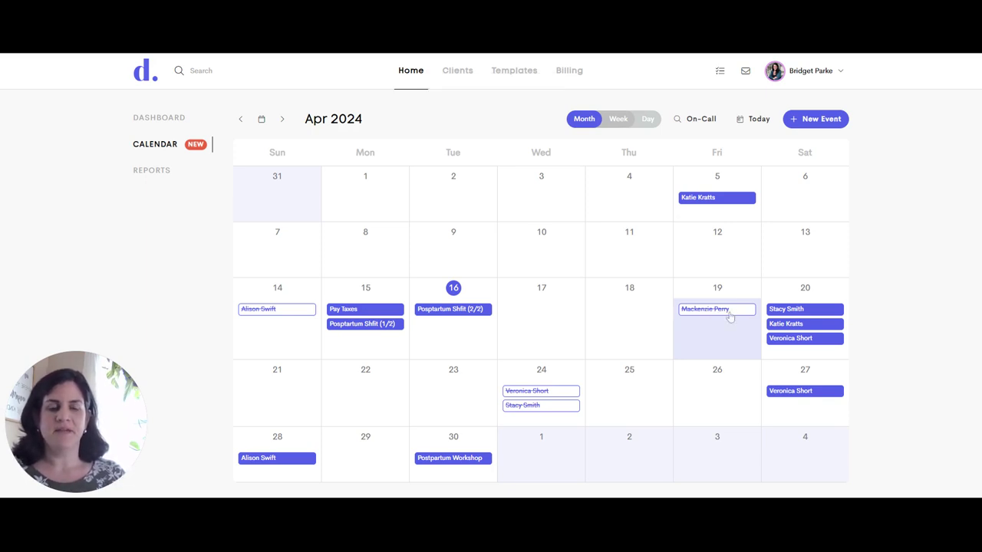
# From the canceled April 19 Birth Plan Meeting, view the client's profile overview and notes, and close the profile
pyautogui.click(729, 316)
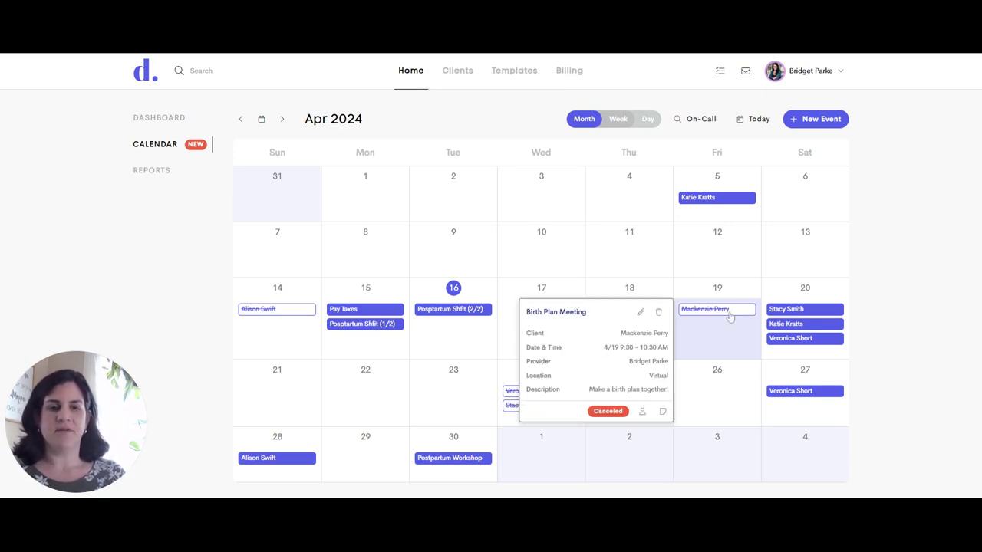
pyautogui.click(643, 412)
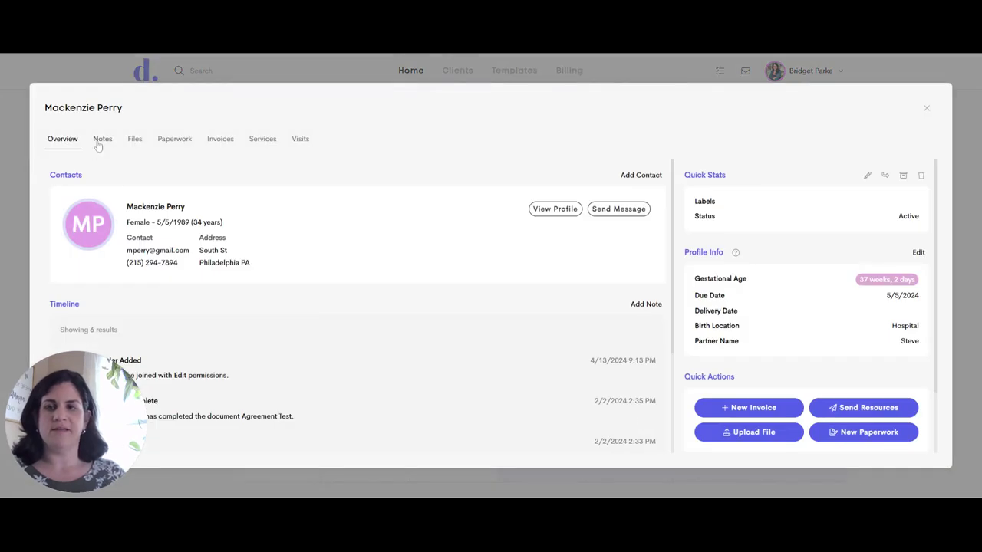
pyautogui.click(100, 143)
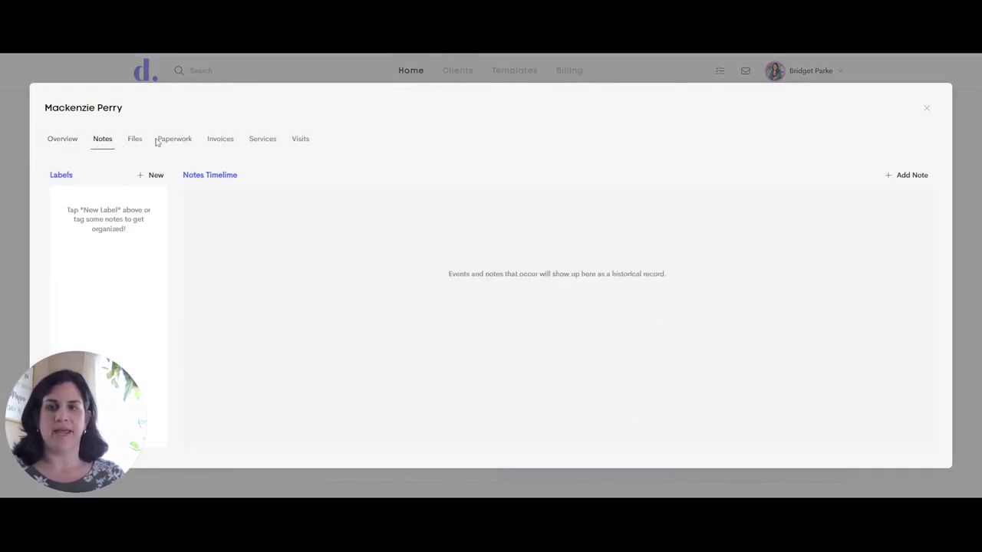
pyautogui.click(66, 145)
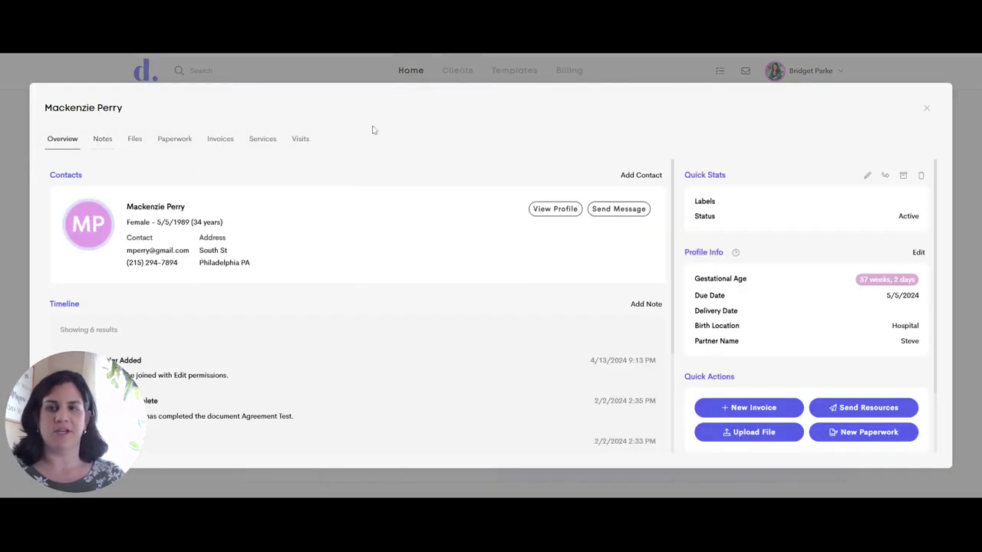
pyautogui.click(926, 108)
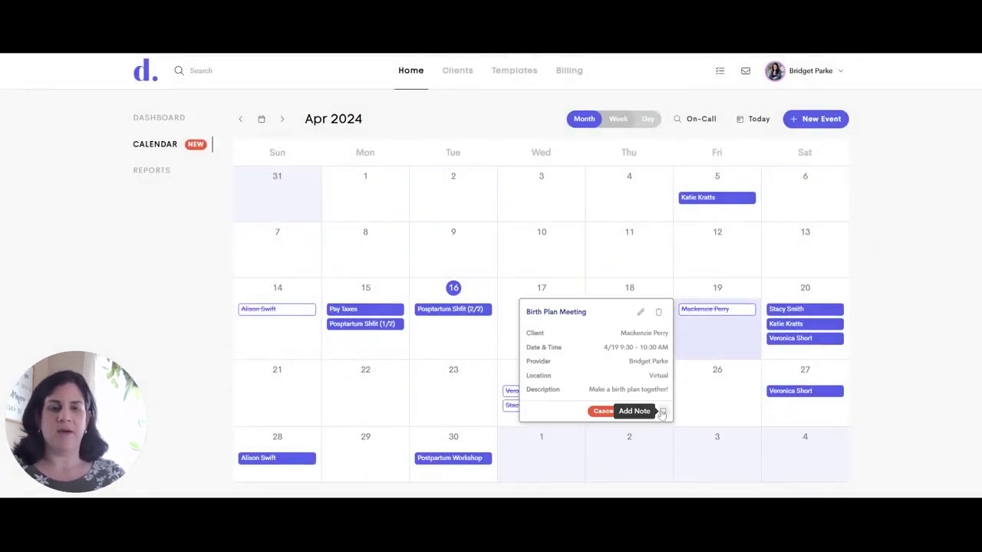
# Add the visit note "This is a test note!" to the April 19 Birth Plan Meeting and save it
pyautogui.click(663, 412)
pyautogui.write('Thi')
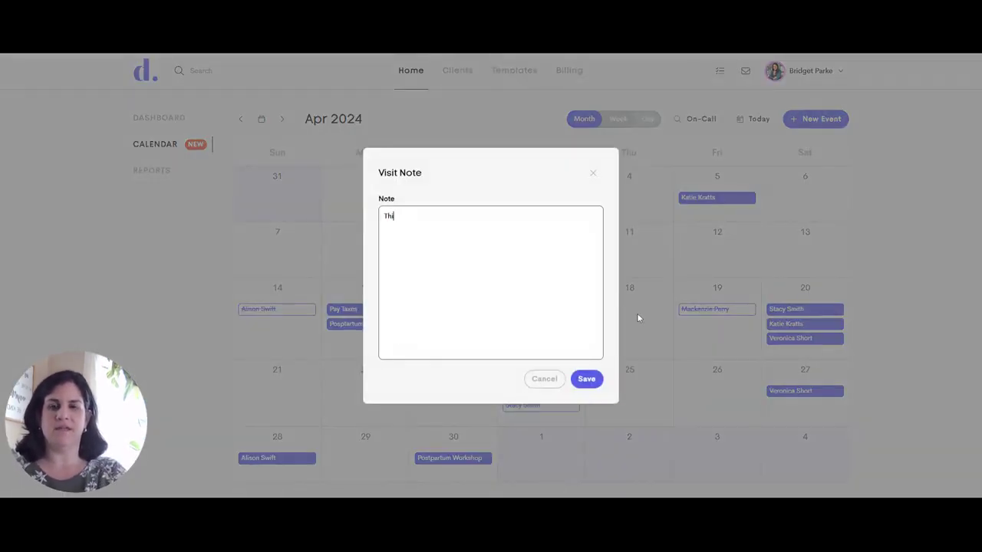
pyautogui.write('s is a test note')
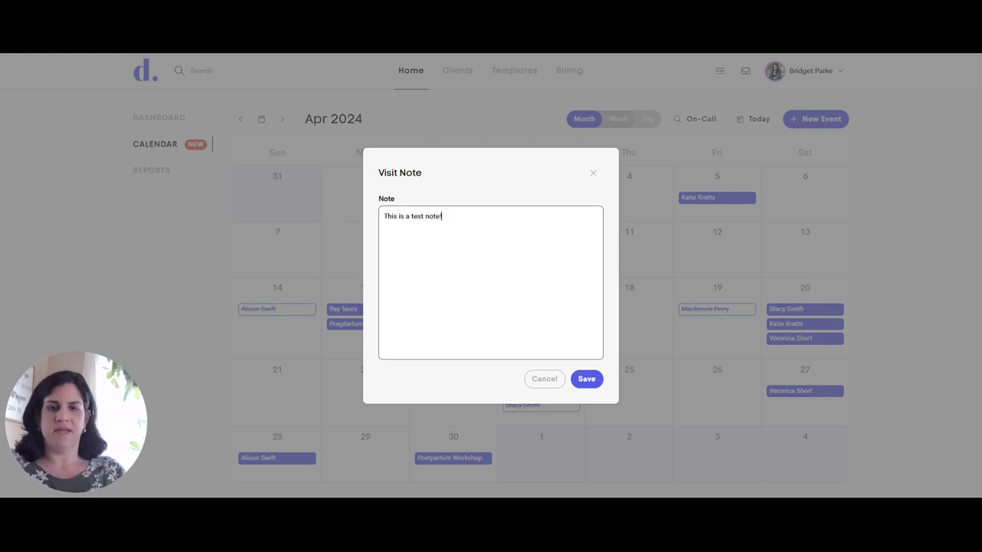
pyautogui.write('!')
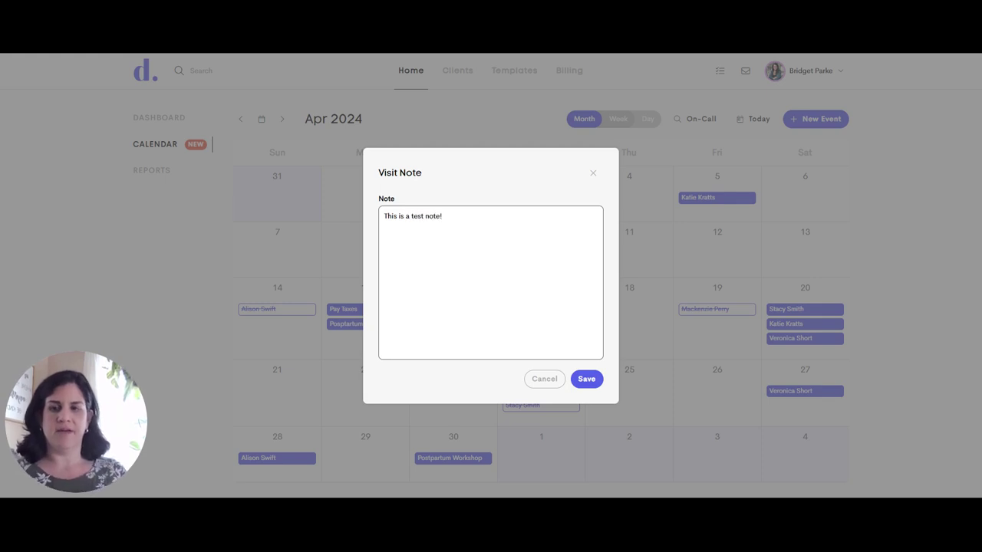
pyautogui.click(586, 379)
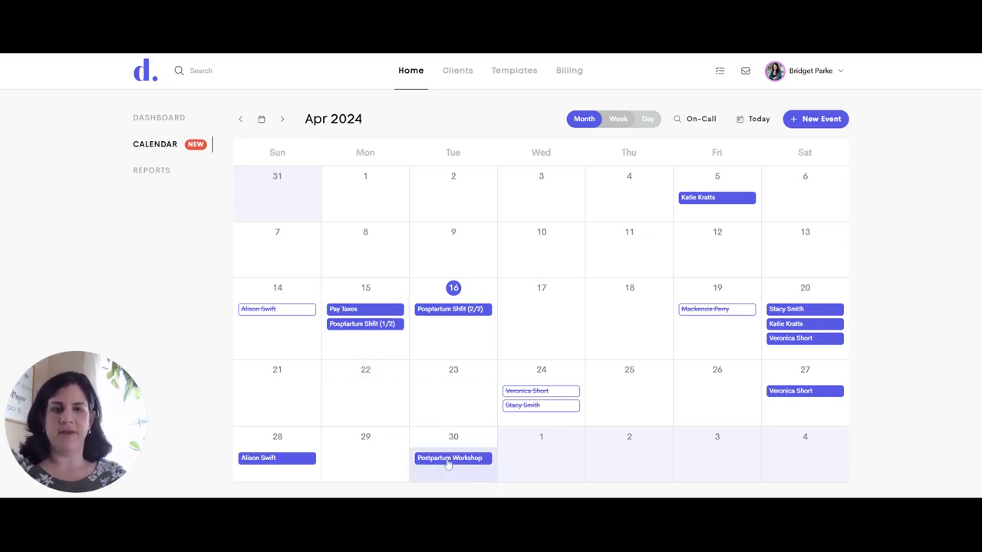
# View the April 30 Postpartum Workshop's details and edit form, and close the form without changes
pyautogui.click(449, 461)
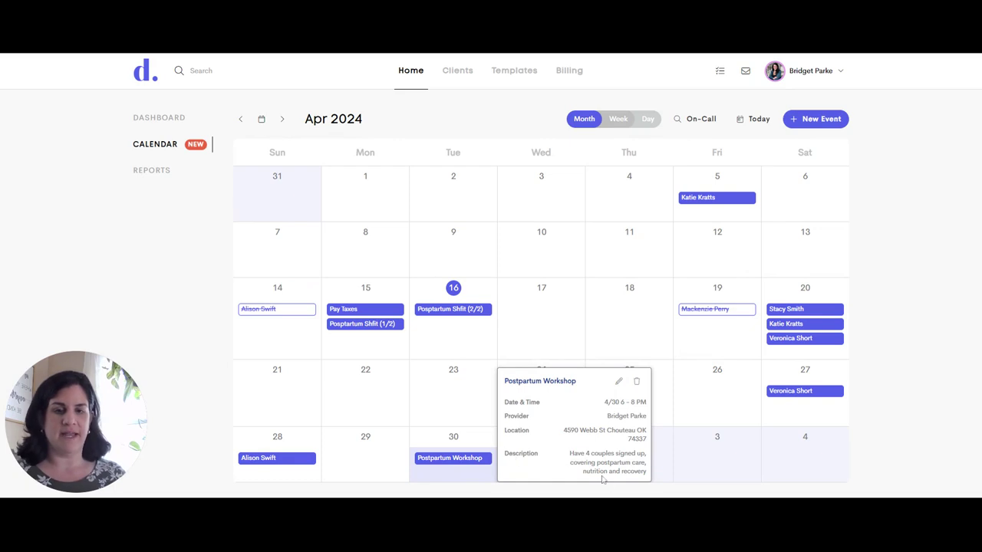
pyautogui.click(619, 381)
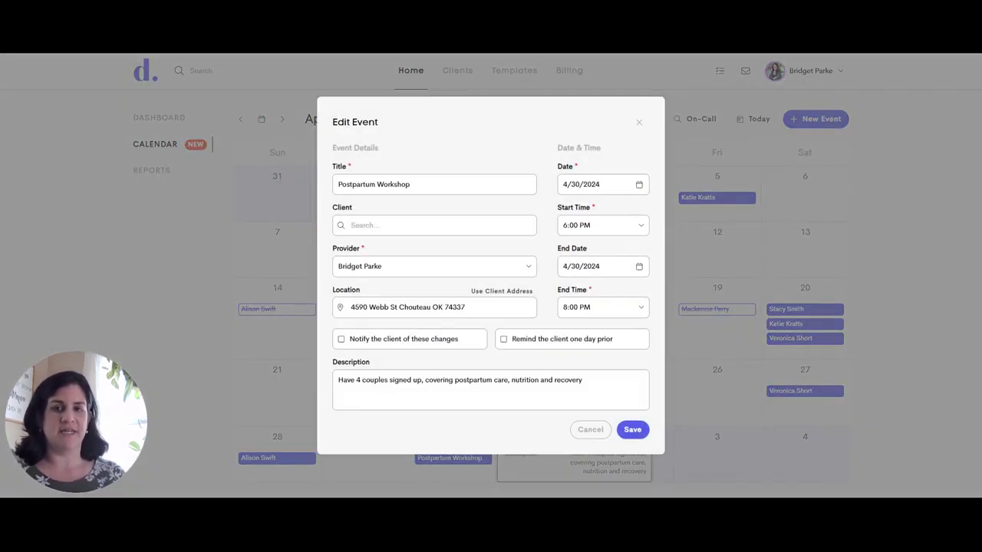
pyautogui.click(639, 123)
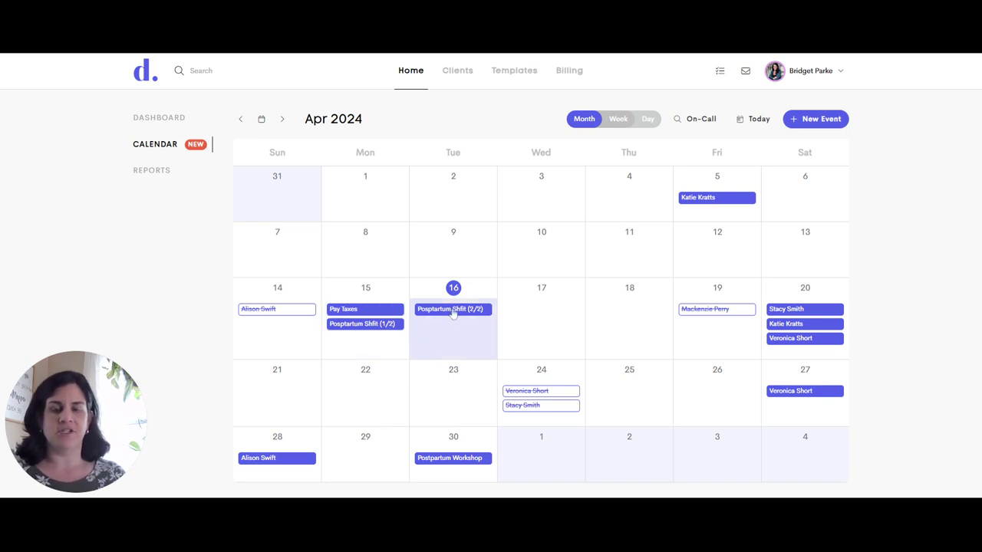
# View the details of the overnight Posptartum Shfit starting April 15, and show April 22 in the day view
pyautogui.click(387, 324)
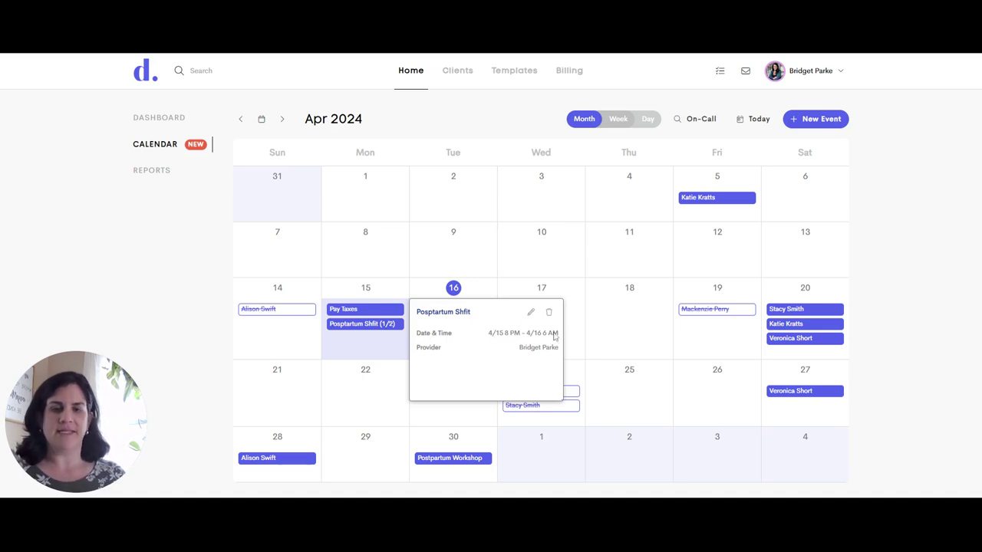
pyautogui.click(390, 365)
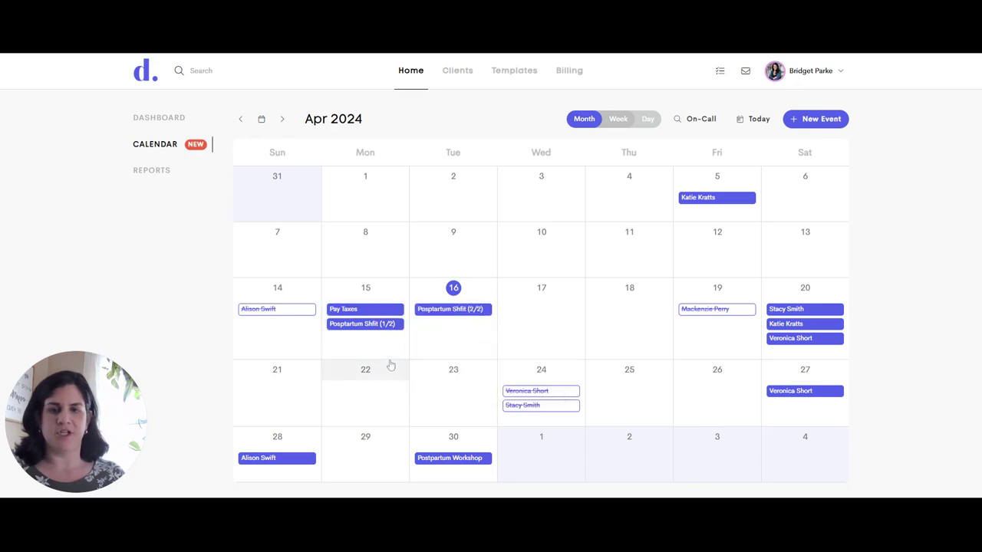
pyautogui.click(391, 366)
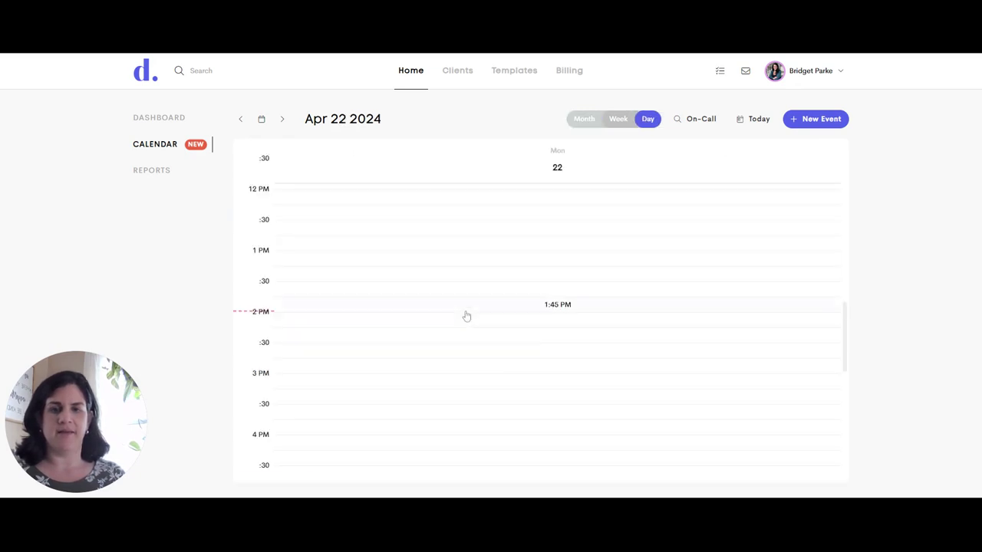
# Show the calendar by week and look through the scheduled events for April 14–20
pyautogui.click(614, 119)
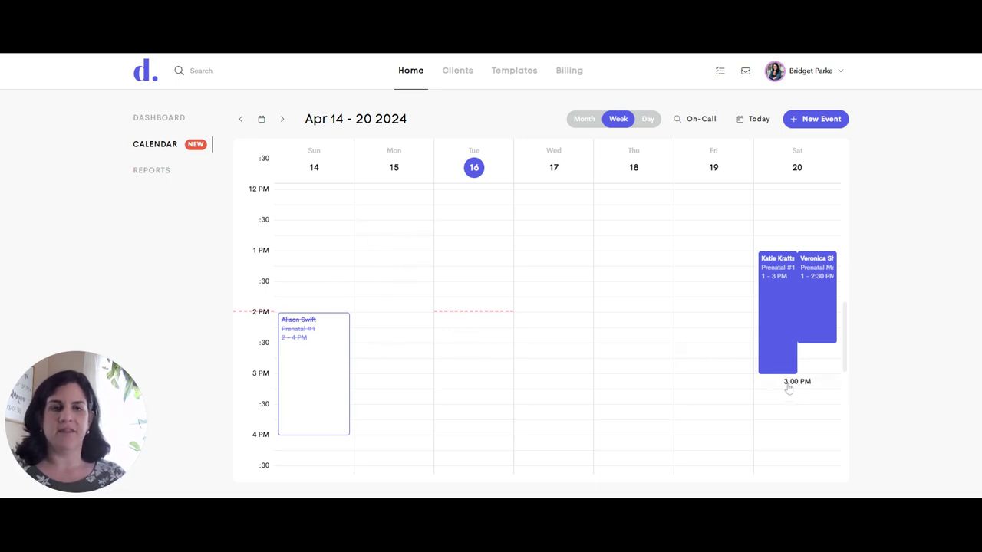
pyautogui.scroll(5, 756, 383)
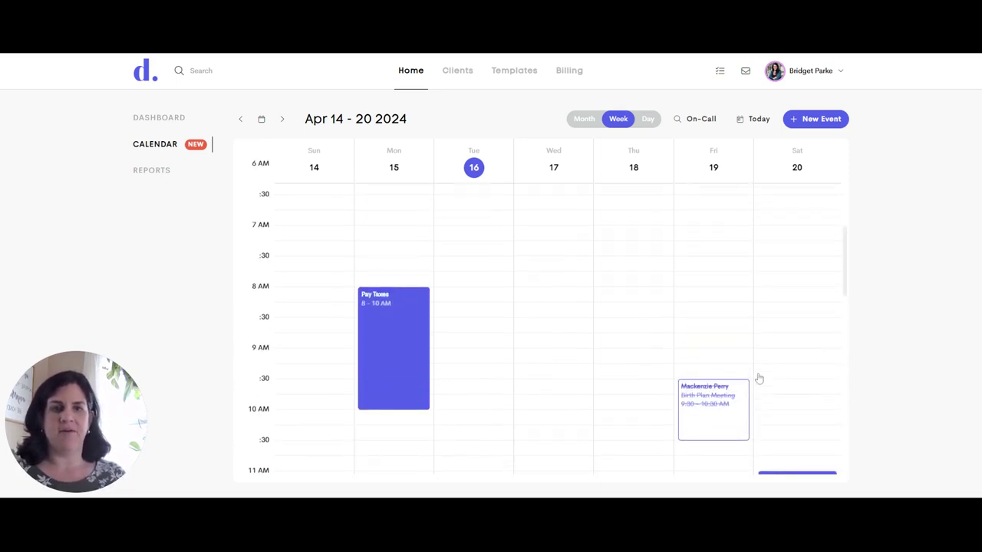
pyautogui.scroll(5, 412, 340)
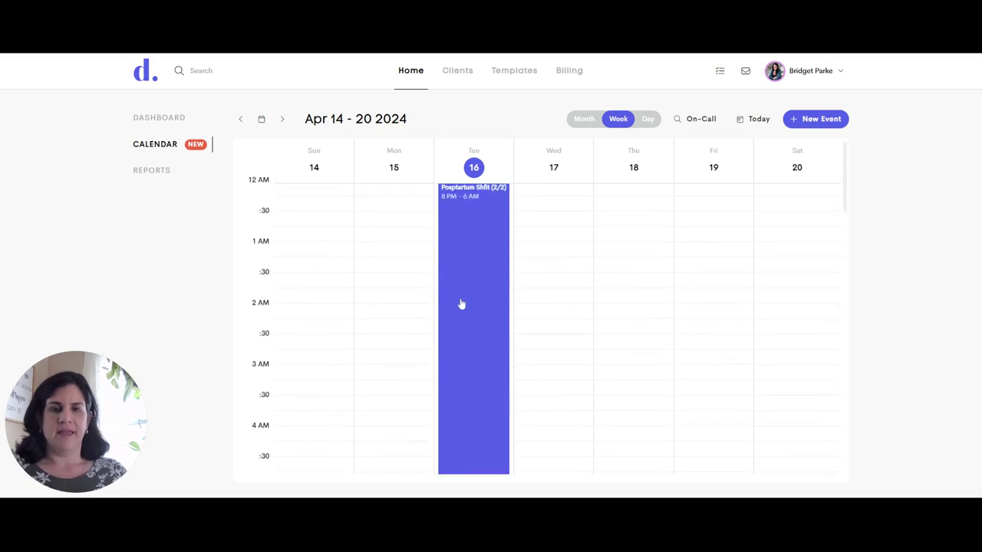
pyautogui.scroll(-5, 455, 307)
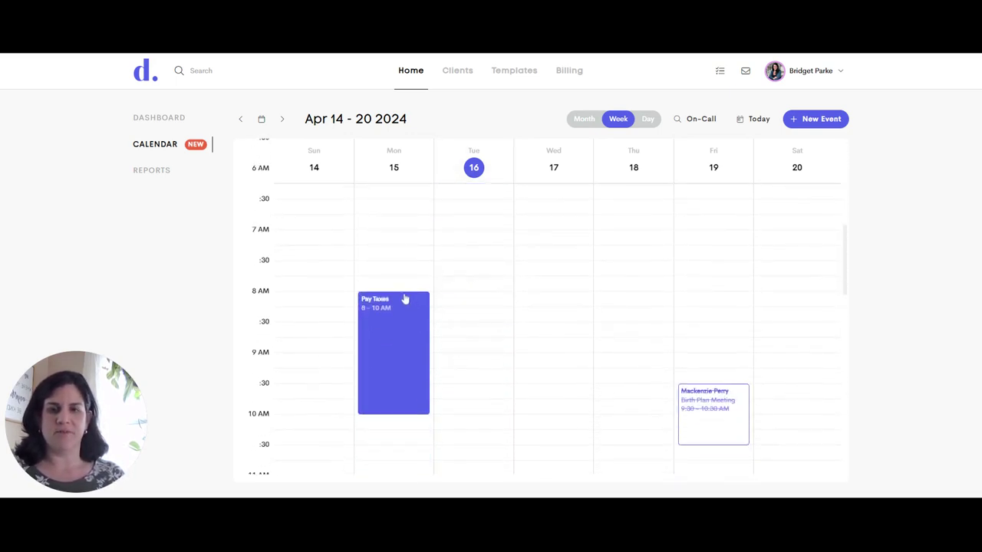
pyautogui.scroll(-1, 464, 416)
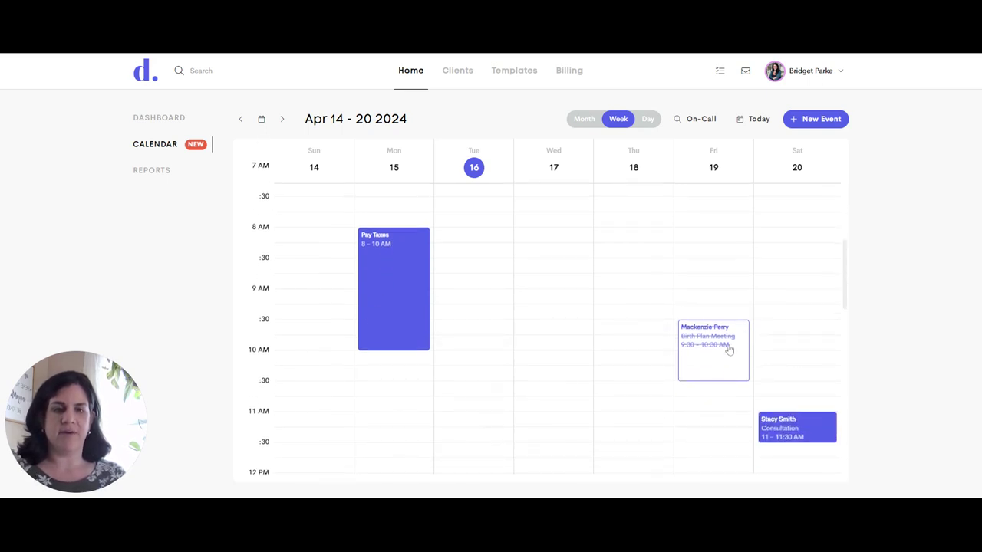
pyautogui.scroll(-1, 678, 283)
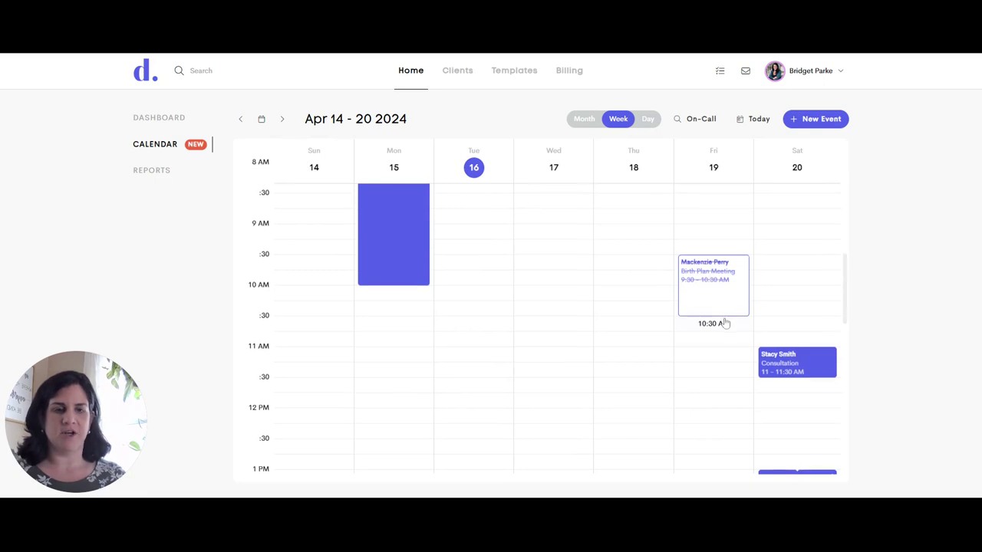
pyautogui.scroll(-2, 723, 330)
pyautogui.scroll(1, 724, 334)
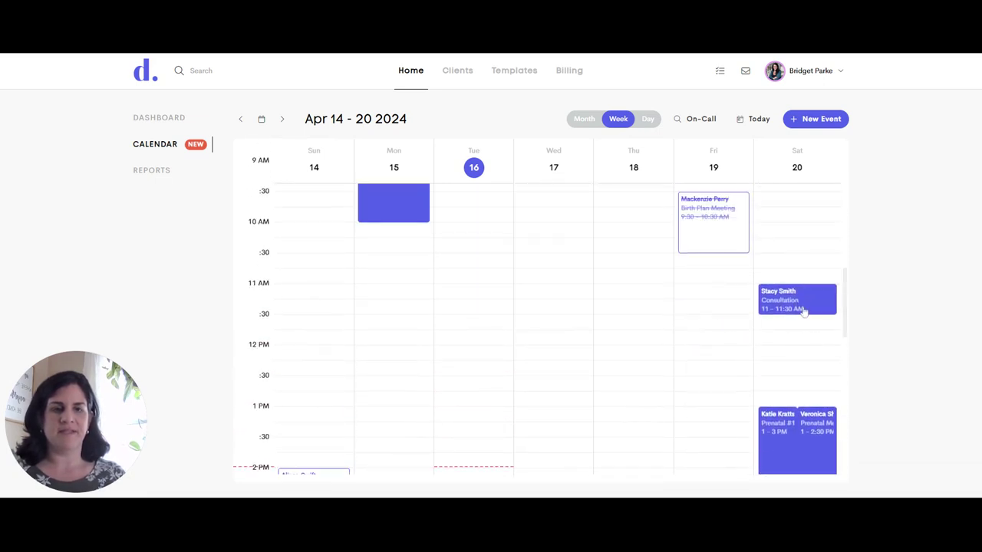
# View the details of the Consultation and the Prenatal #1 visit on April 20
pyautogui.click(811, 302)
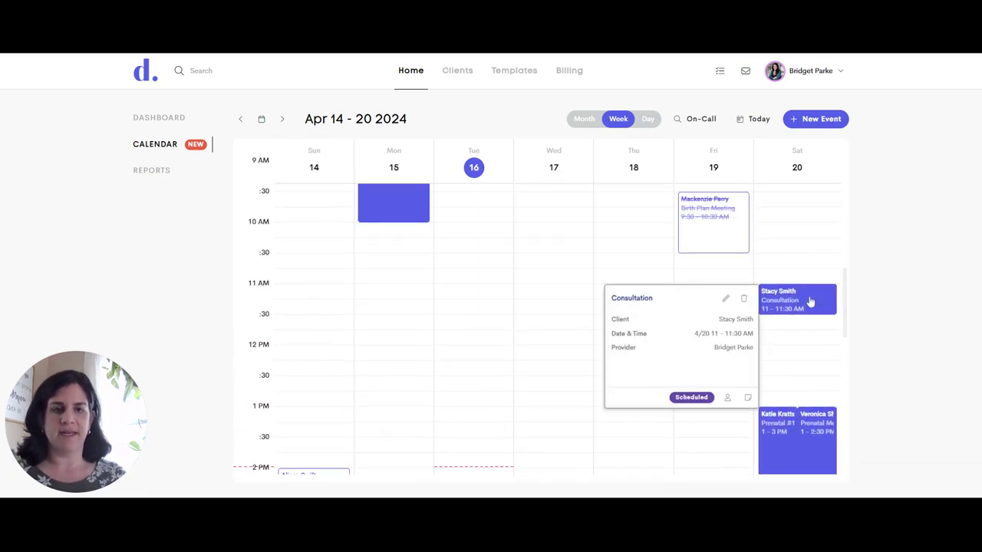
pyautogui.click(782, 450)
pyautogui.scroll(-3, 779, 445)
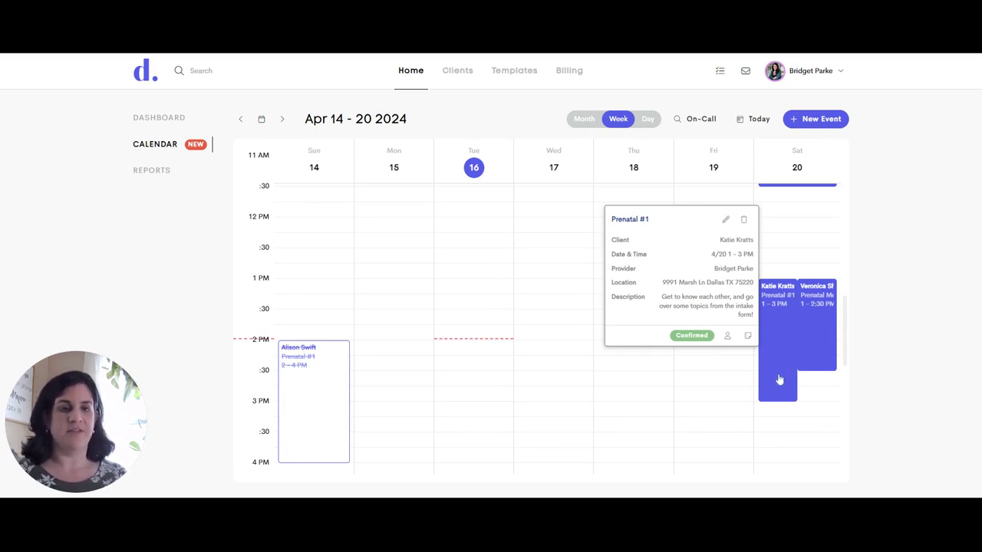
# Reschedule the April 20 Prenatal Meeting to start at 5:00 PM and end at 7:00 PM, and save the event
pyautogui.click(825, 315)
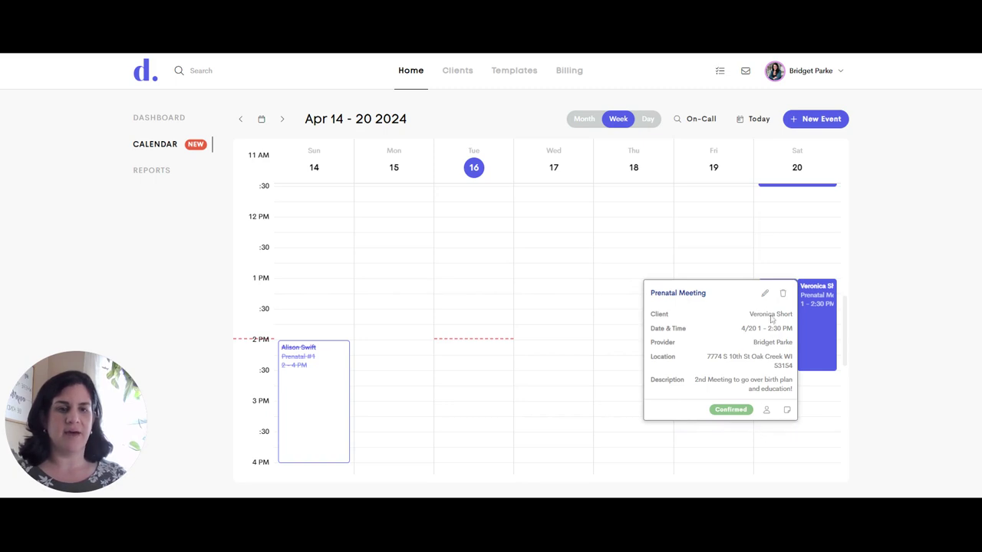
pyautogui.click(764, 293)
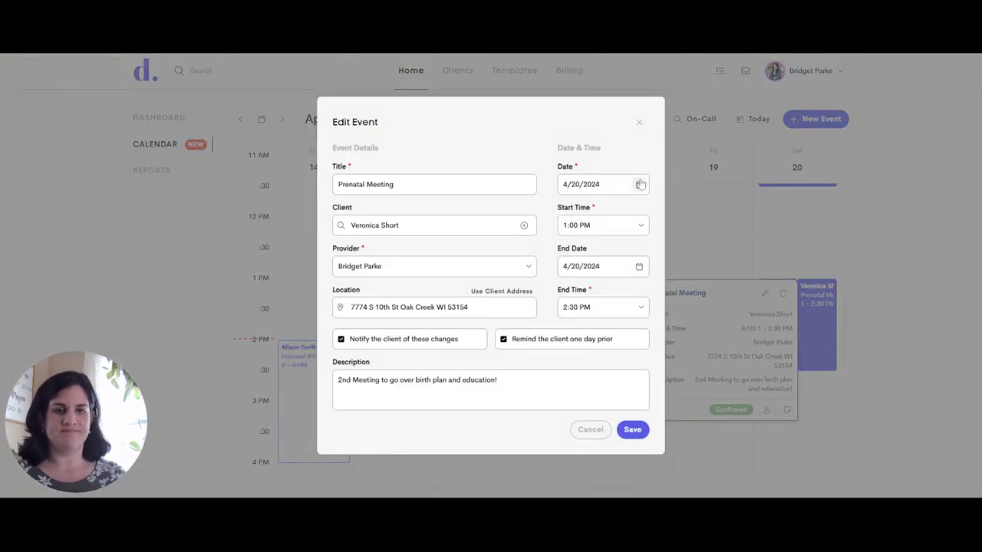
pyautogui.click(641, 227)
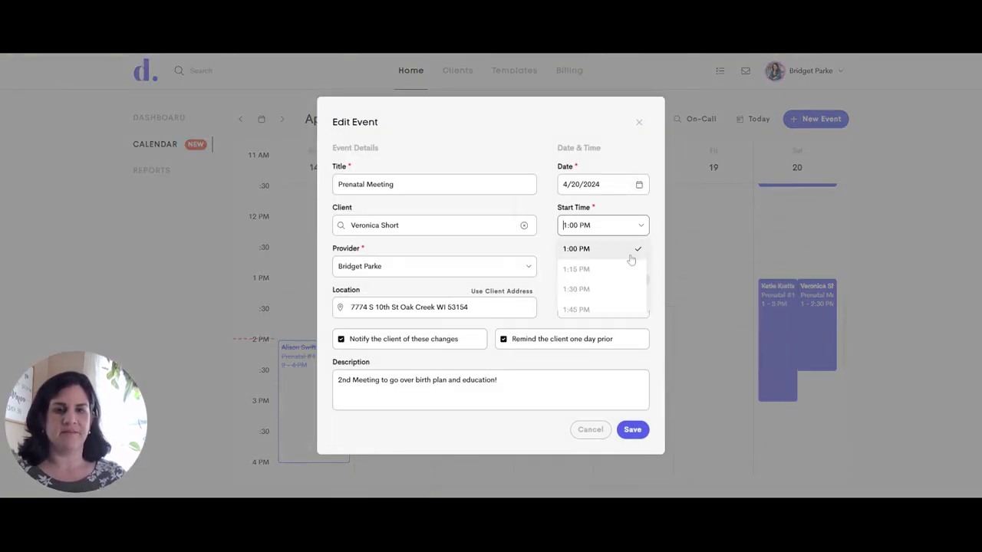
pyautogui.scroll(-5, 606, 280)
pyautogui.click(601, 254)
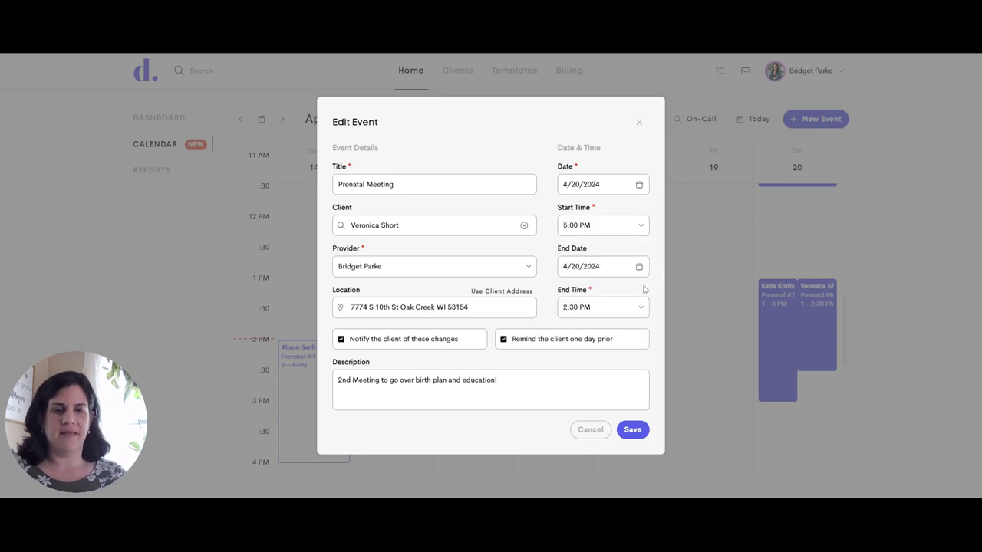
pyautogui.click(643, 304)
pyautogui.scroll(-5, 595, 353)
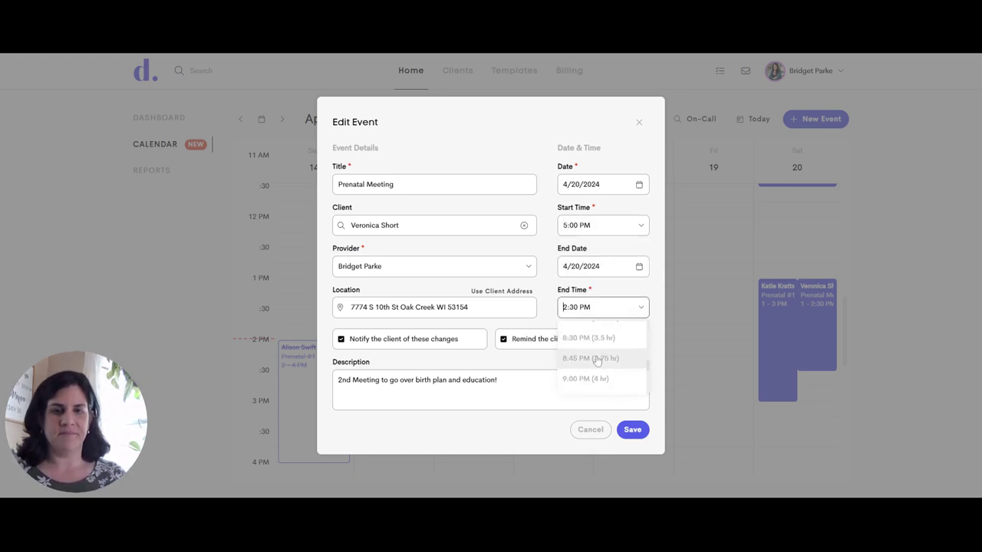
pyautogui.scroll(2, 597, 356)
pyautogui.click(597, 347)
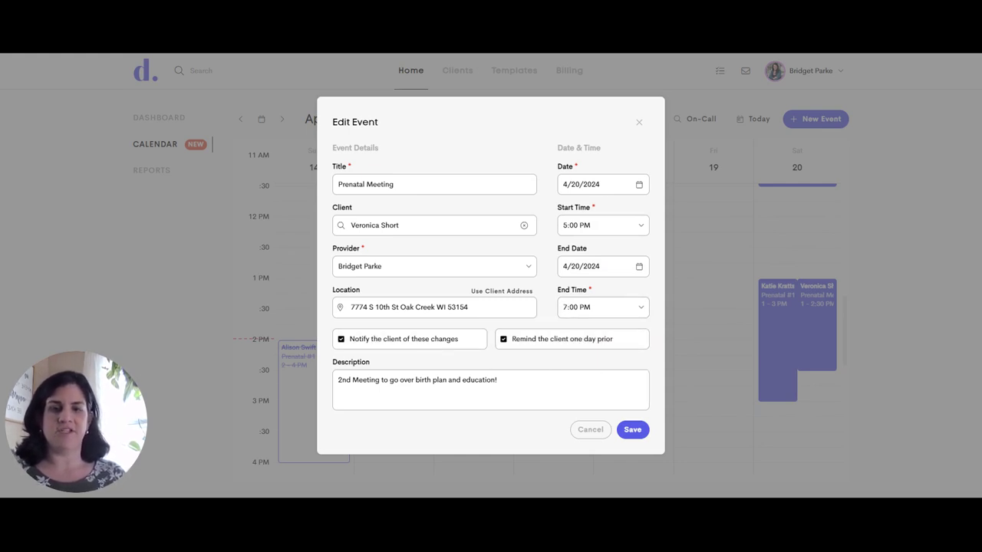
pyautogui.click(643, 429)
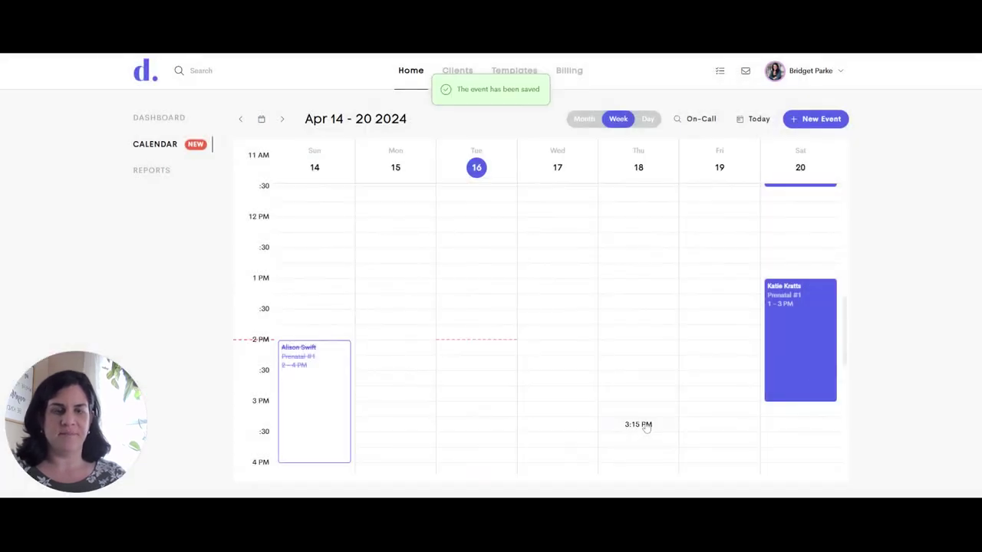
pyautogui.scroll(-5, 811, 394)
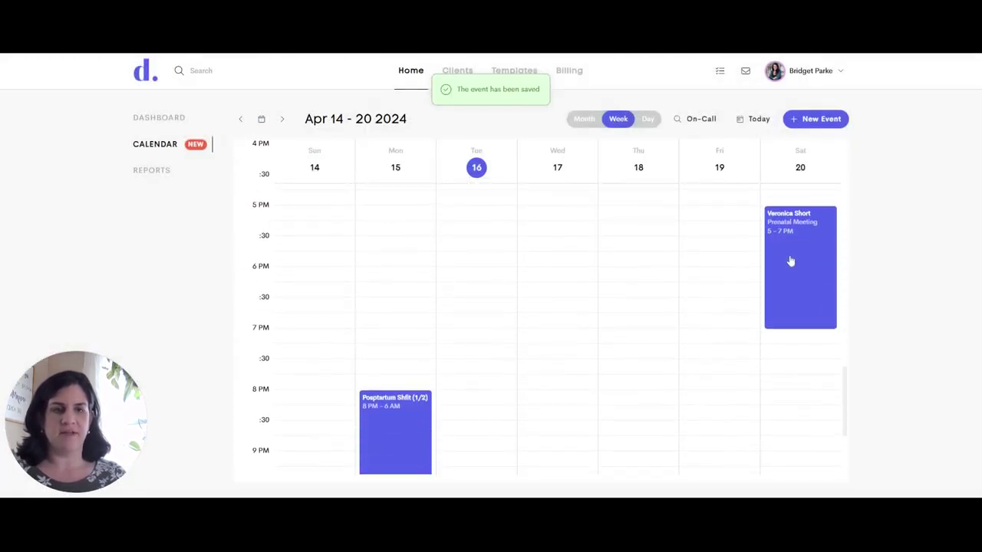
pyautogui.scroll(2, 791, 262)
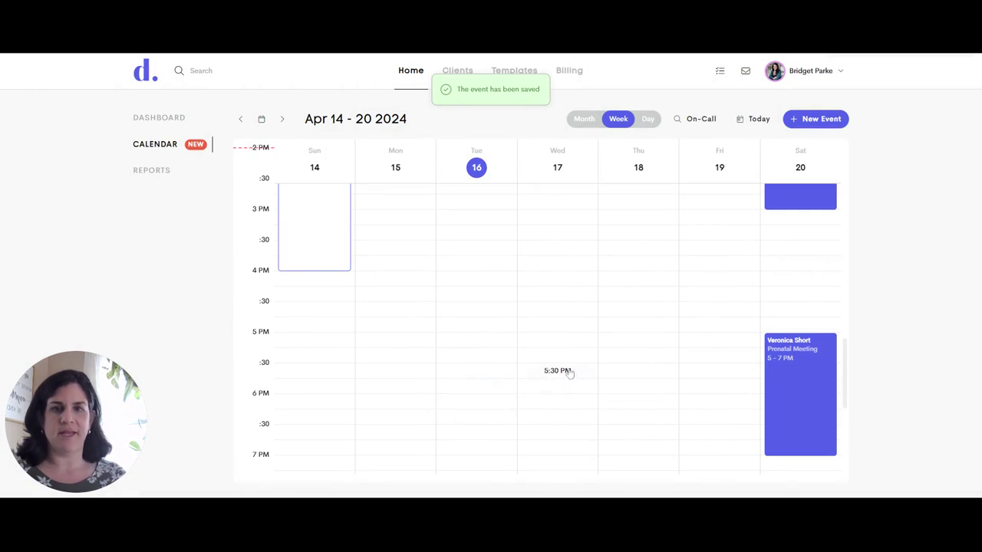
# Show April 20 in the day view and look through that day's scheduled events
pyautogui.click(641, 122)
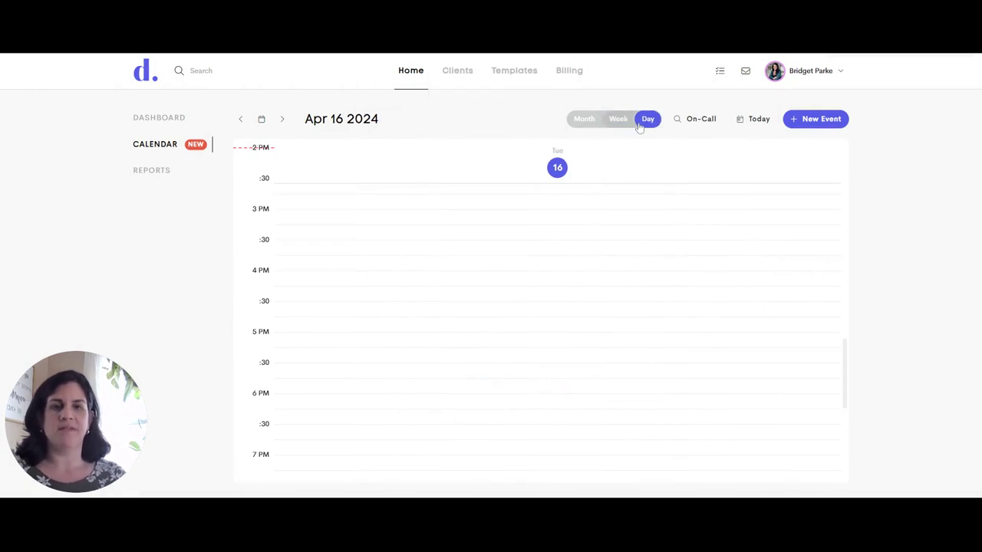
pyautogui.scroll(-1, 296, 171)
pyautogui.click(283, 118)
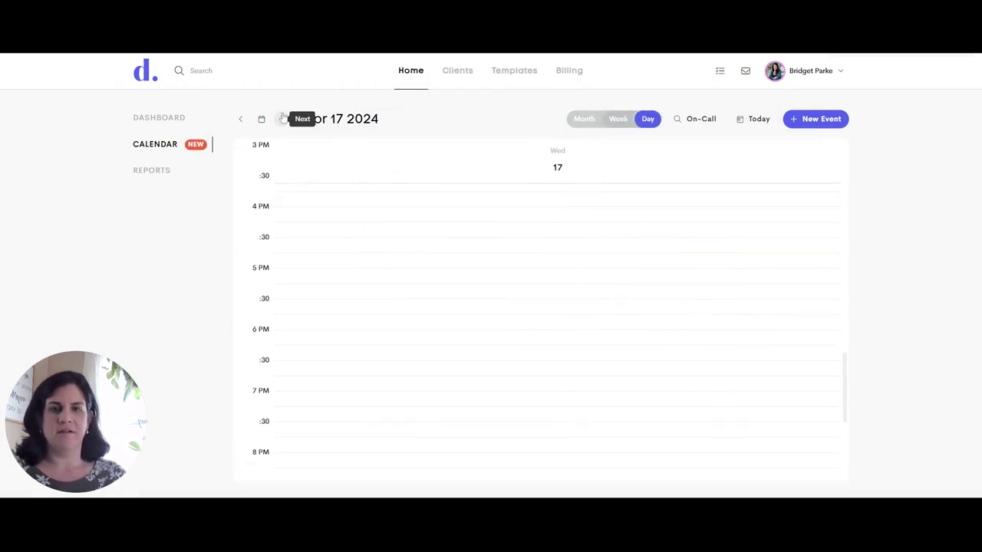
pyautogui.click(283, 119)
pyautogui.click(284, 118)
pyautogui.click(283, 118)
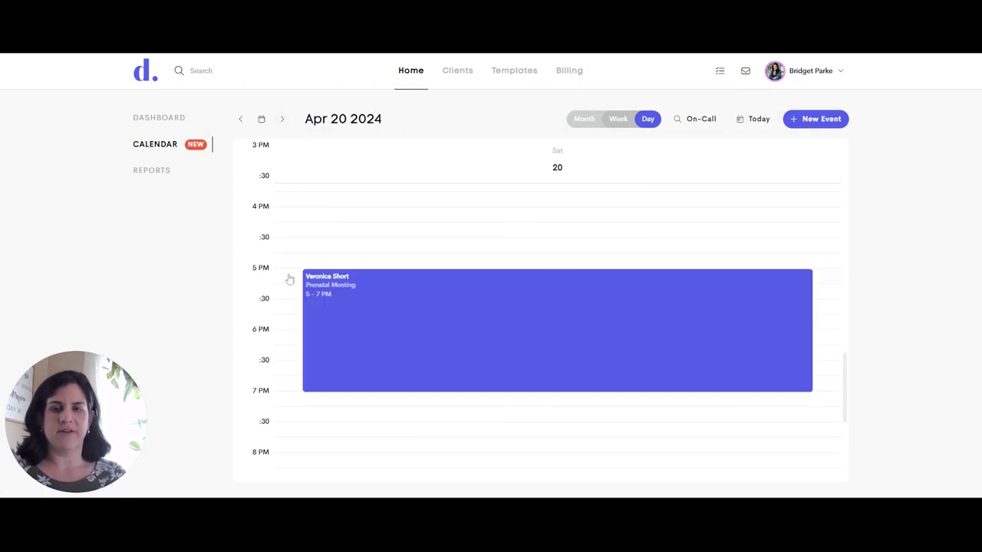
pyautogui.scroll(-4, 279, 342)
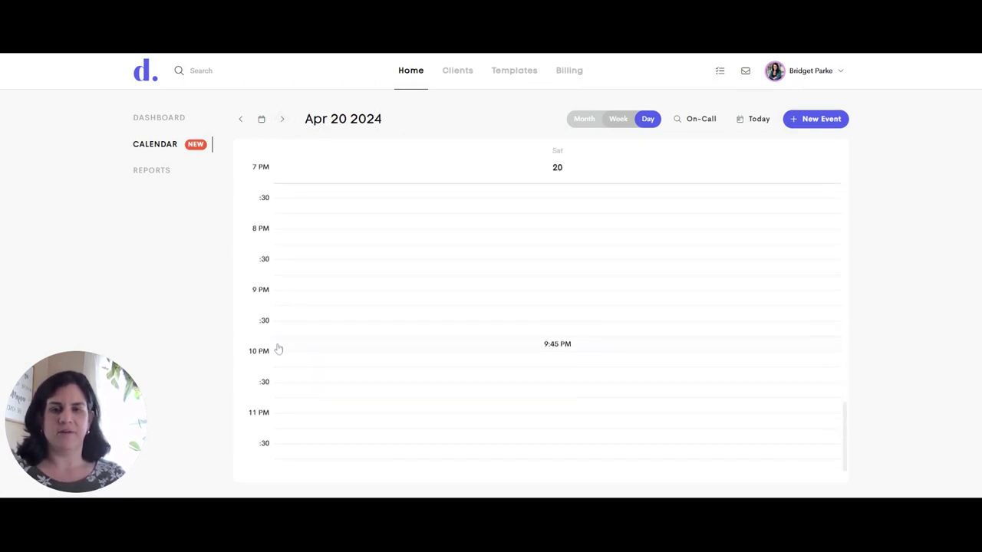
pyautogui.scroll(11, 278, 349)
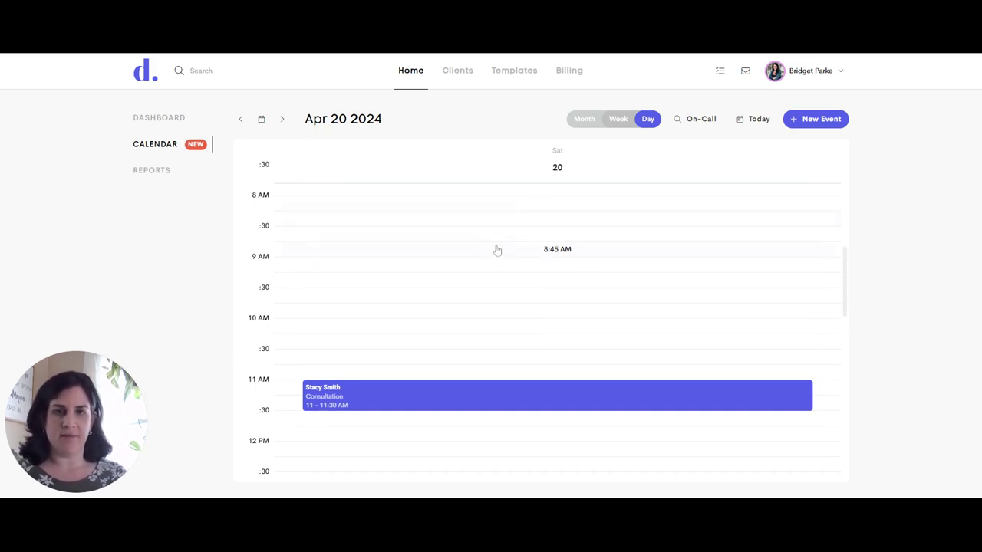
# In the billing visits list, view the April 28 Prenatal #2 visit's edit form and status options, closing both without saving
pyautogui.click(581, 76)
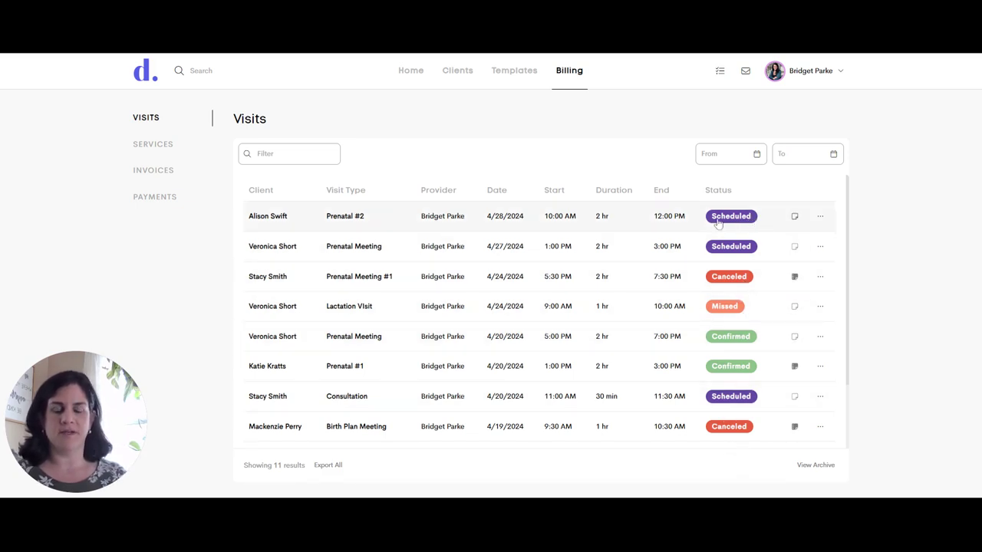
pyautogui.click(500, 230)
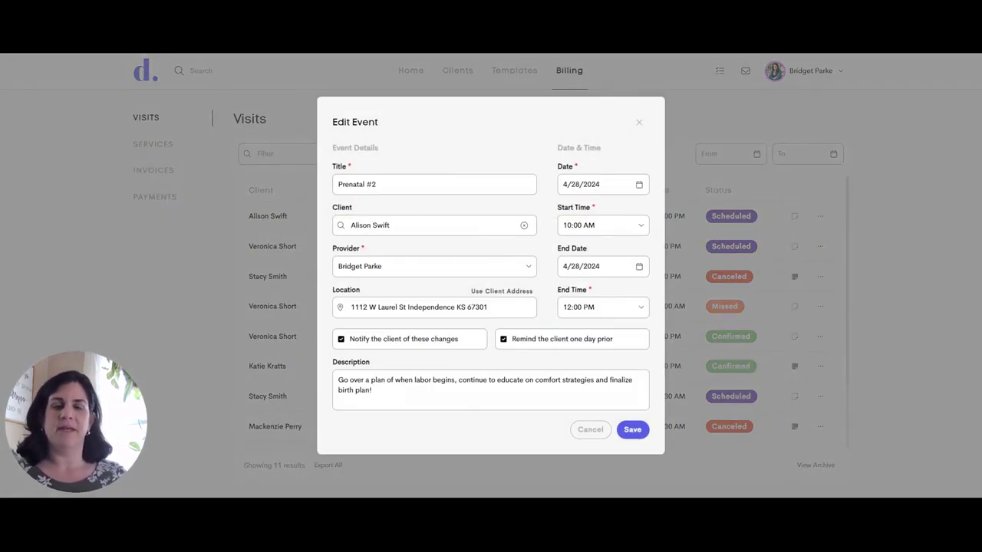
pyautogui.click(638, 122)
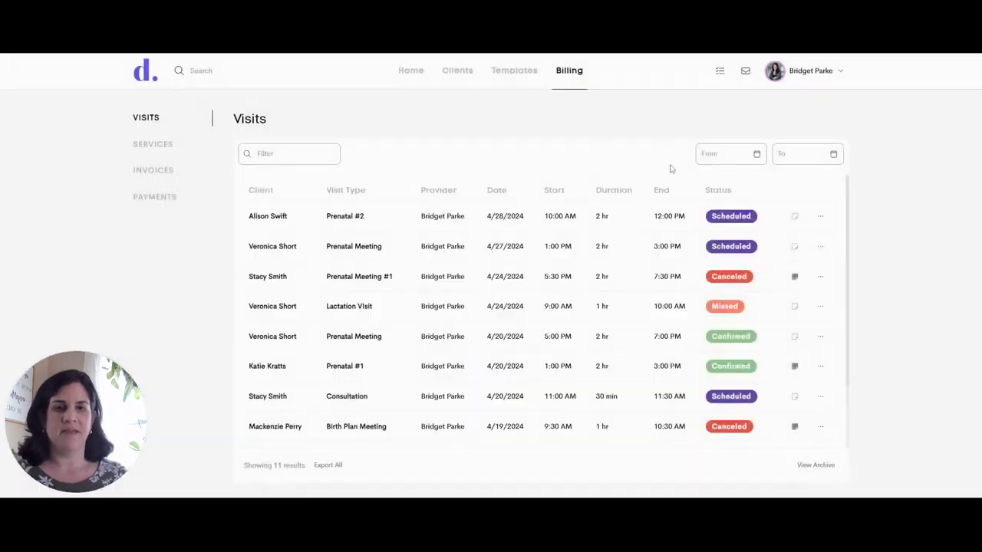
pyautogui.click(727, 218)
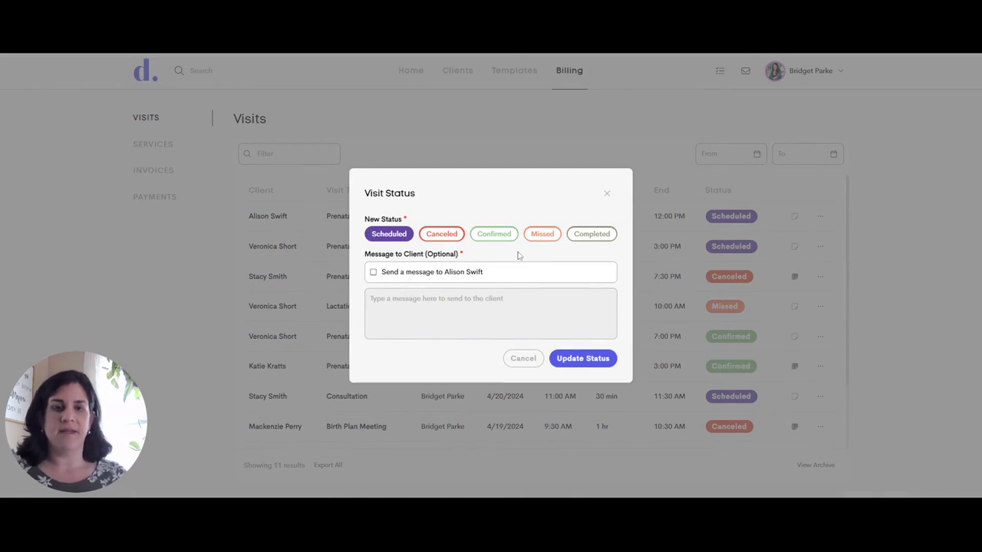
pyautogui.click(607, 234)
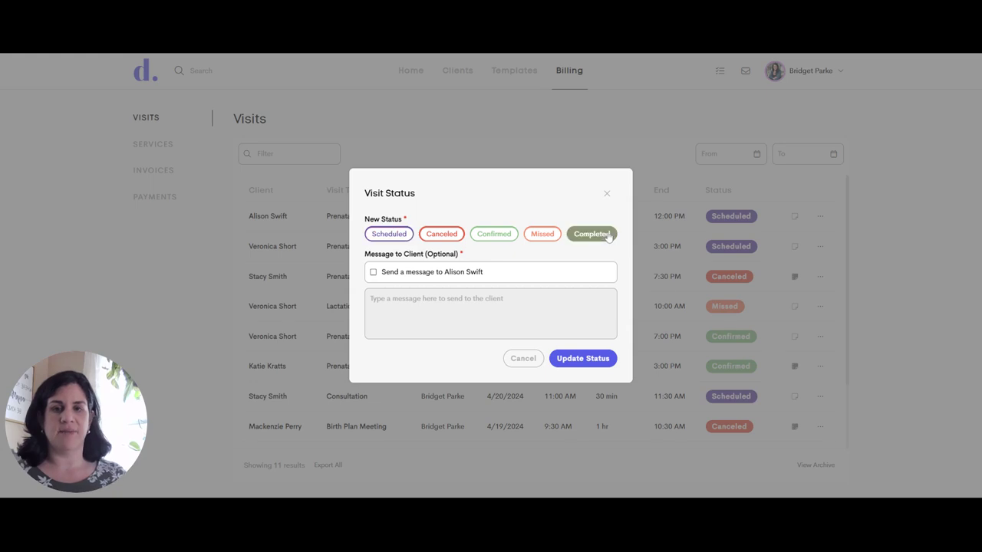
pyautogui.click(607, 194)
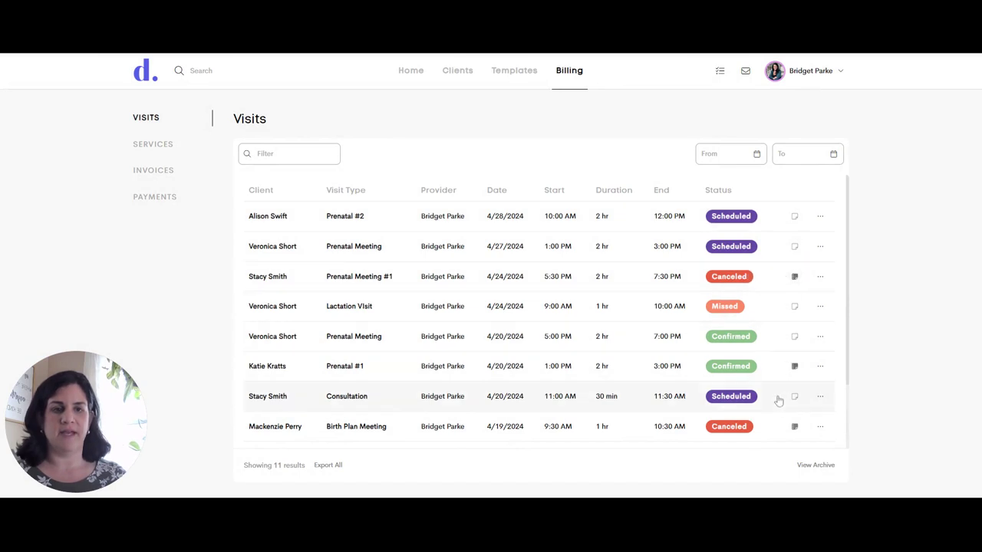
# Add "Hi" to the end of the note on the April 20 Prenatal #1 visit and save it
pyautogui.click(795, 368)
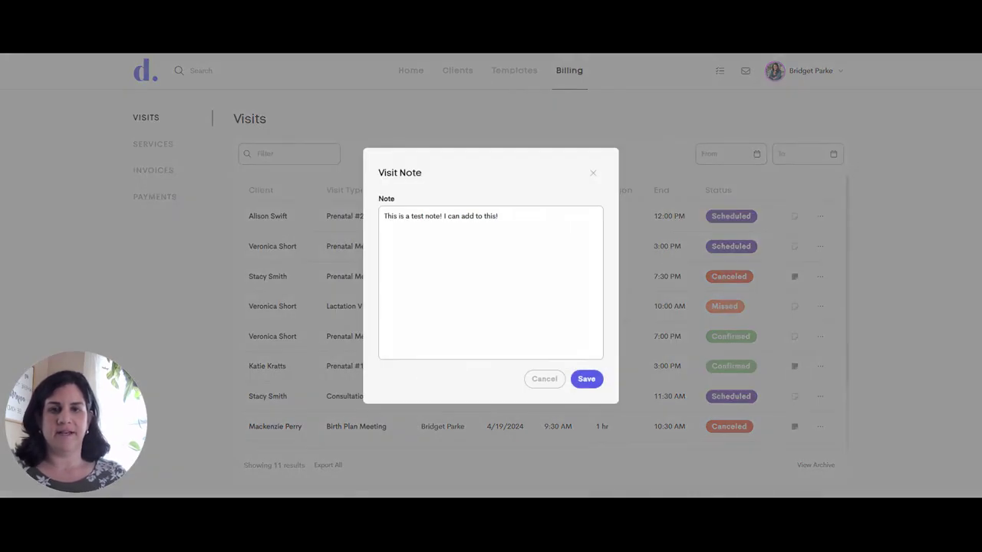
pyautogui.click(498, 216)
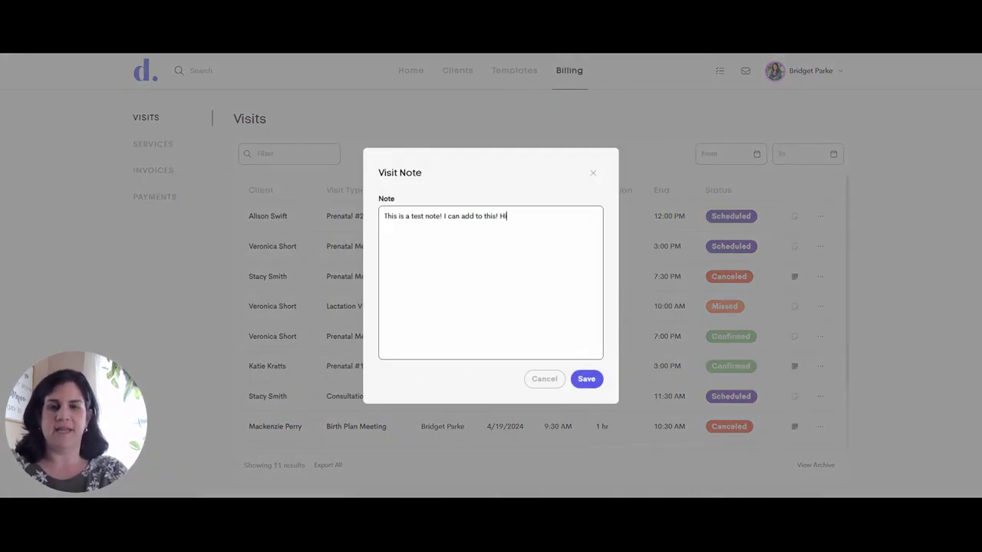
pyautogui.click(590, 374)
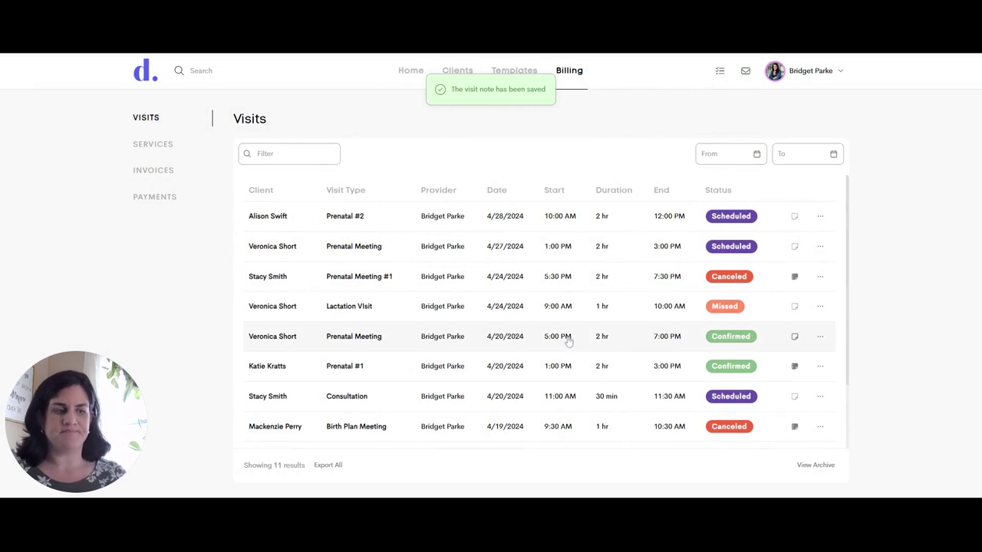
# Return to the home calendar, open the On-Call Windows overview, and examine the provider's client windows and the Not Assigned group
pyautogui.click(412, 73)
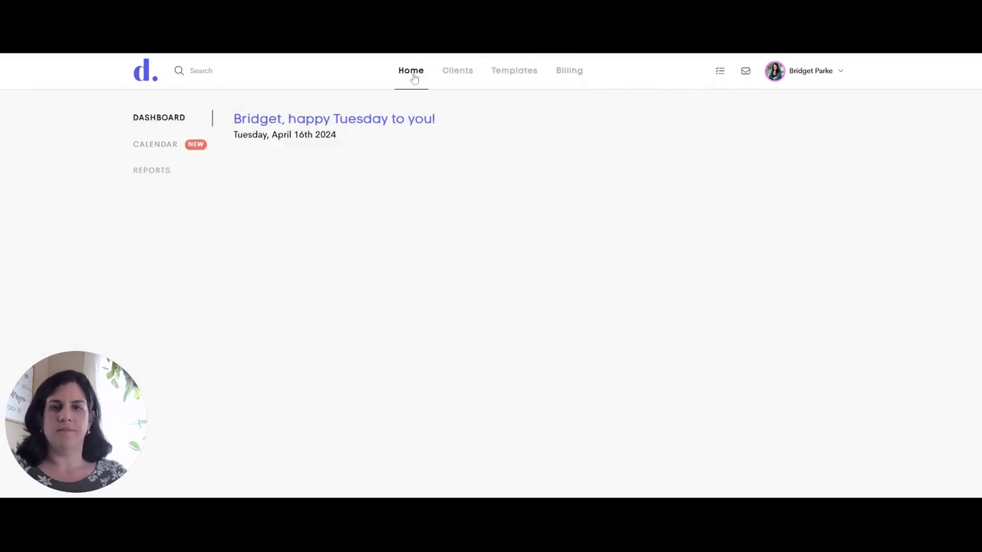
pyautogui.click(153, 145)
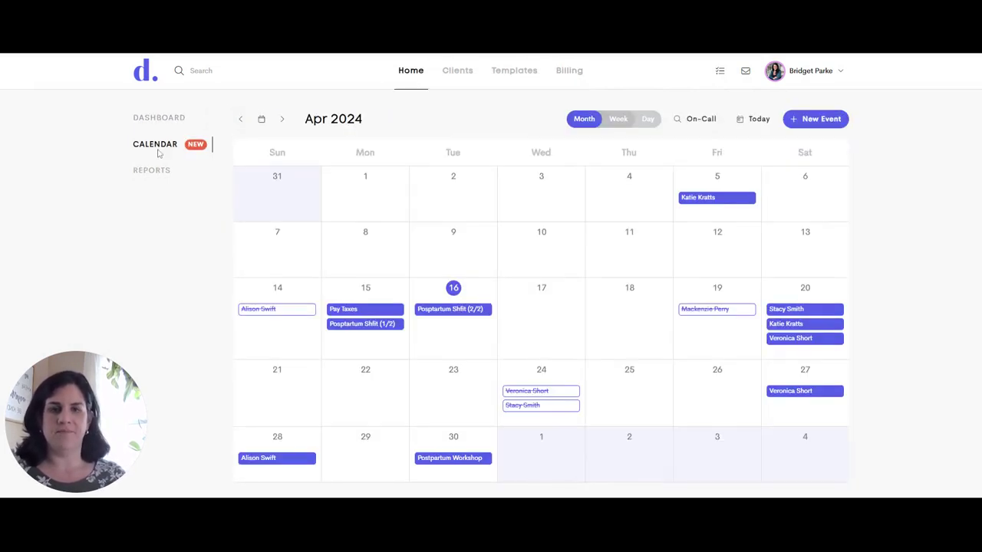
pyautogui.click(699, 121)
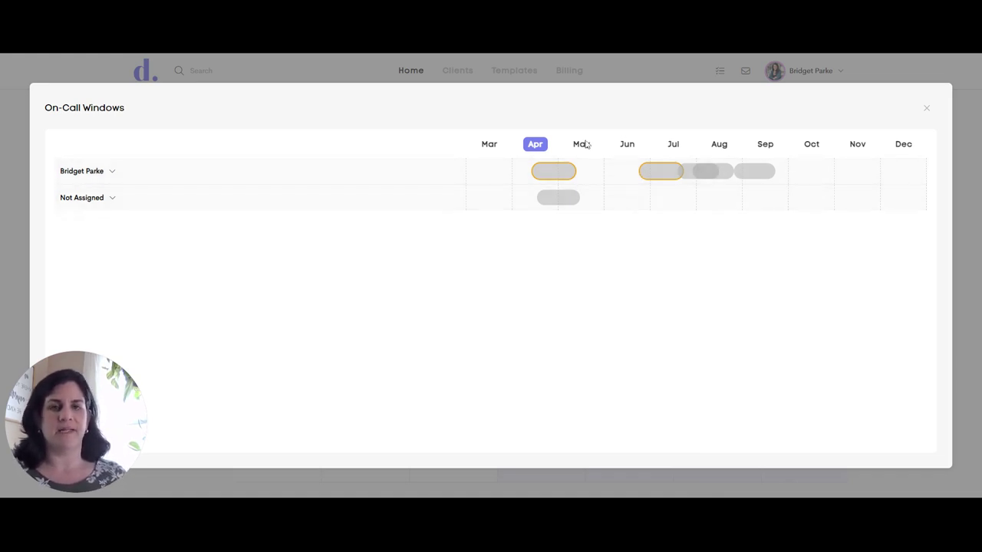
pyautogui.click(112, 173)
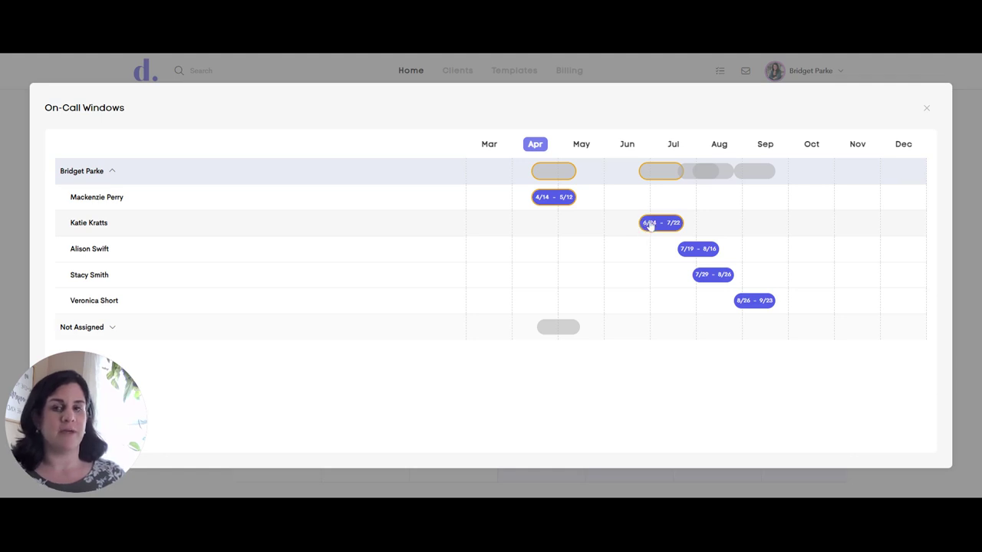
pyautogui.click(112, 172)
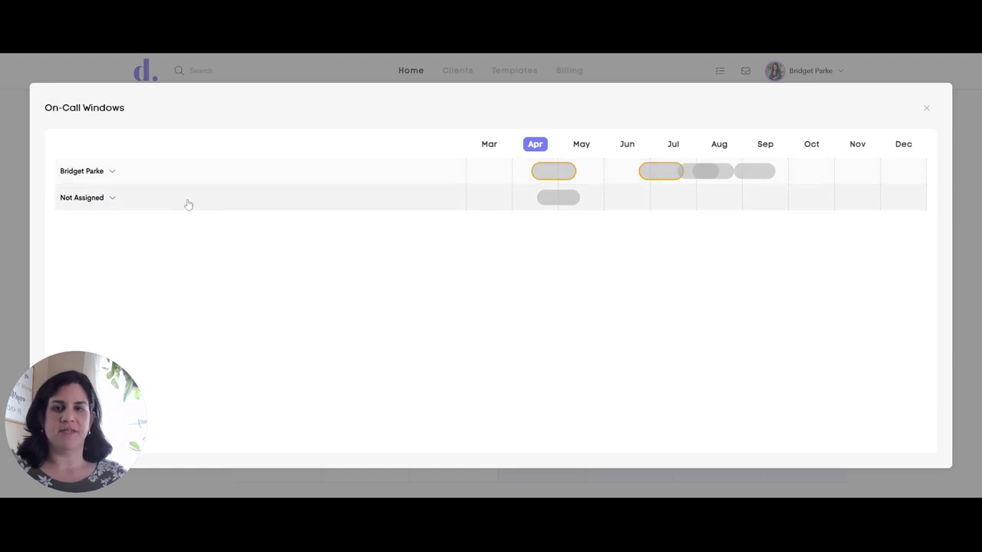
pyautogui.click(113, 173)
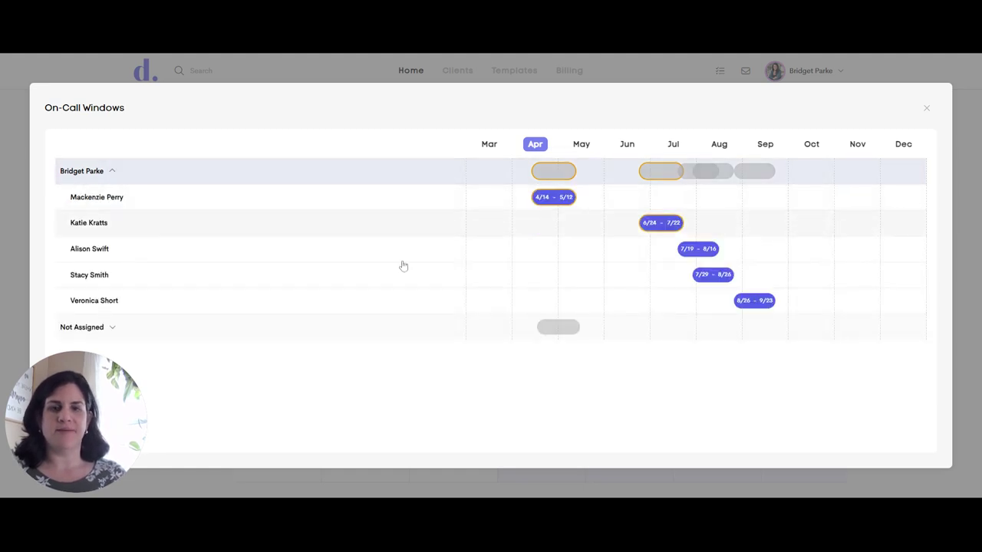
pyautogui.click(112, 171)
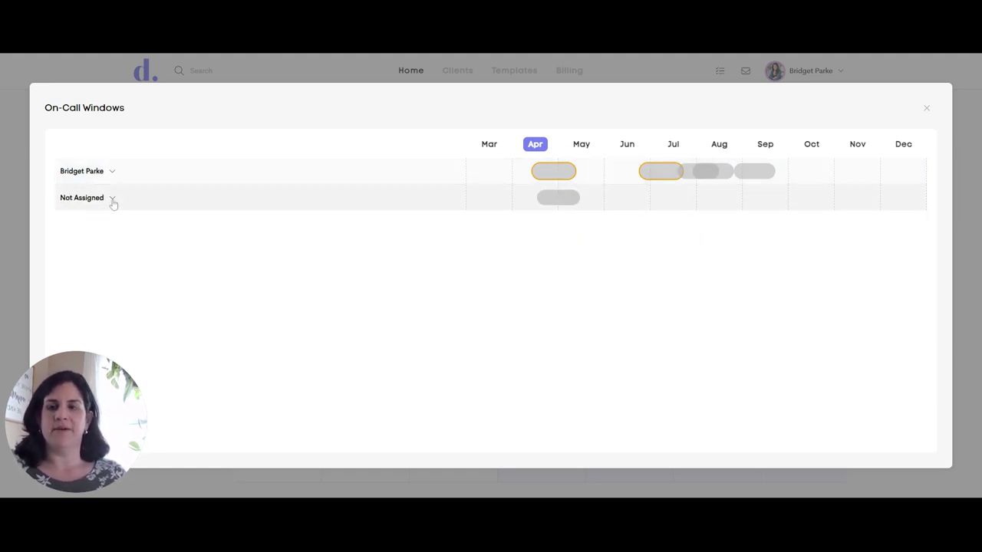
pyautogui.click(112, 199)
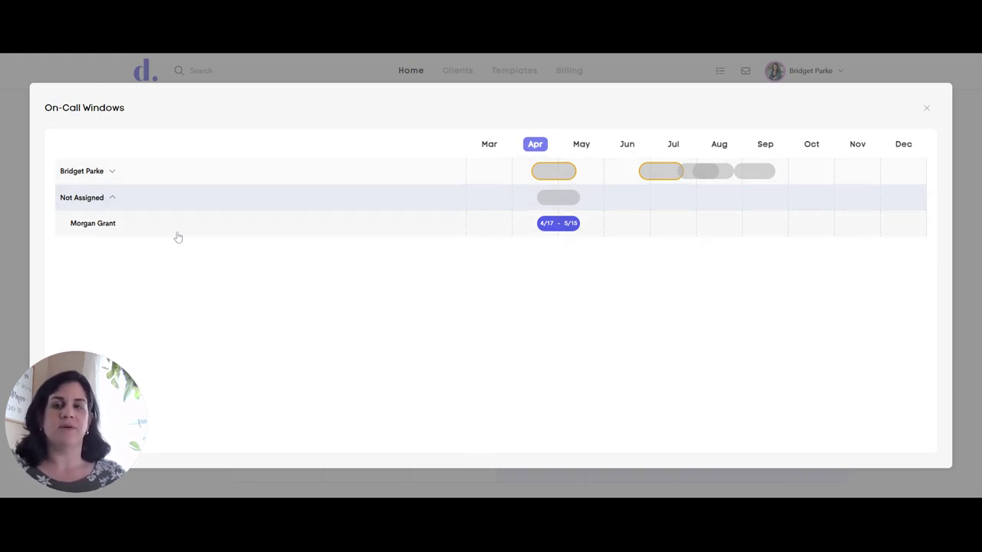
pyautogui.click(112, 199)
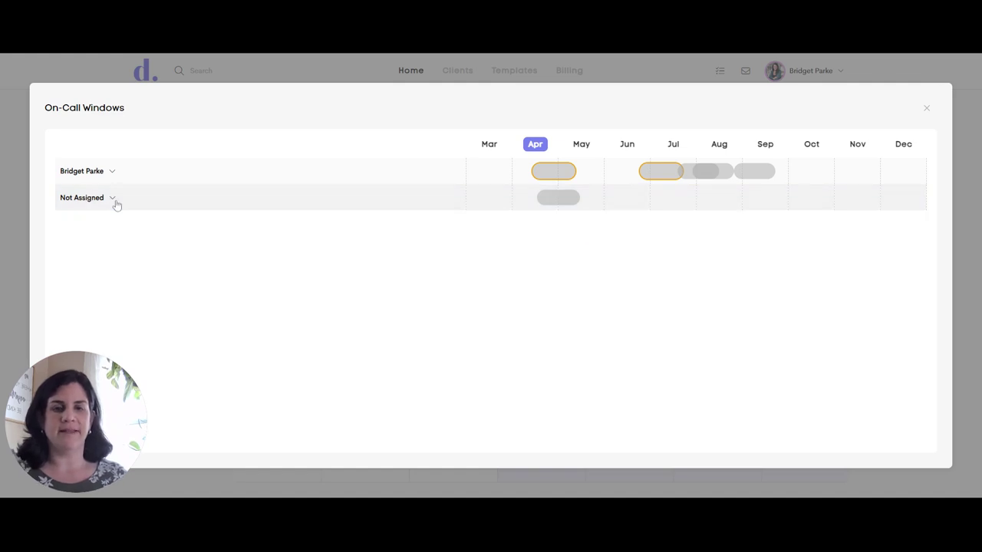
# Set the on-call window of the provider's third listed client to 7/12/2024 through 8/9/2024, save it, and close the overview
pyautogui.click(114, 176)
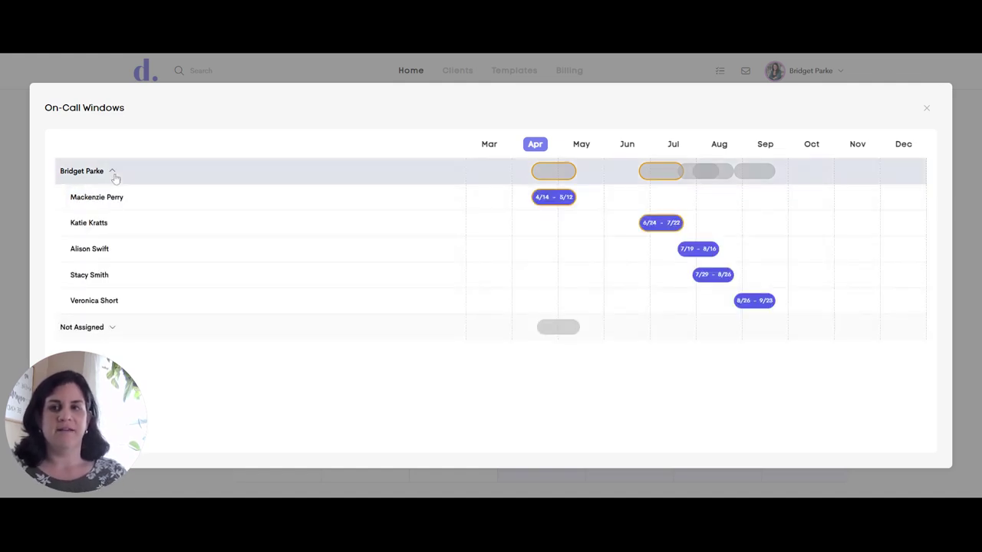
pyautogui.click(115, 178)
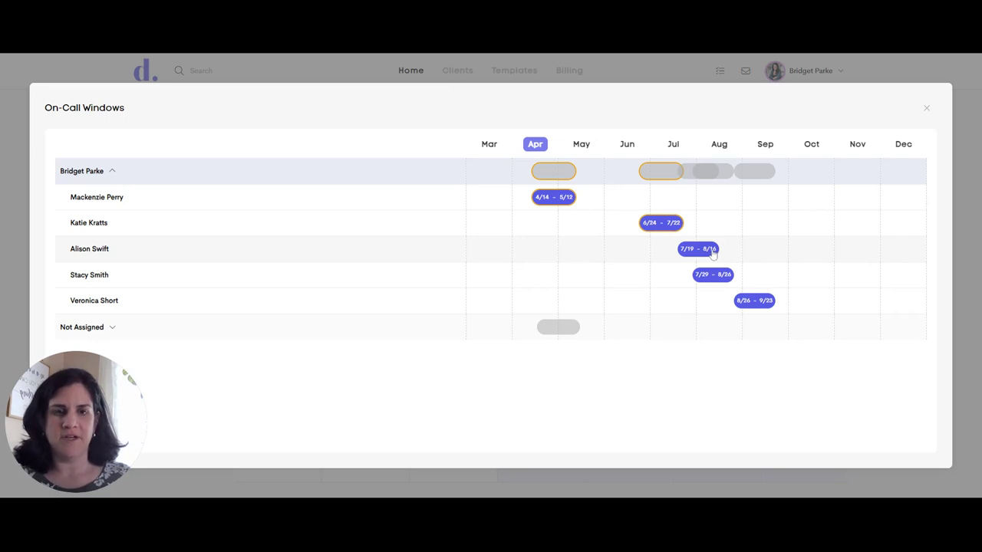
pyautogui.click(712, 253)
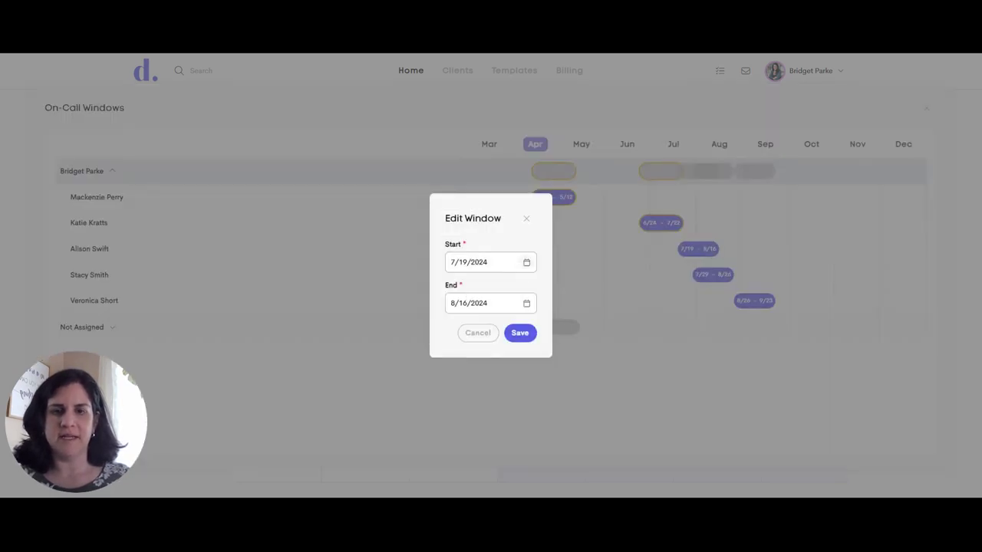
pyautogui.click(527, 263)
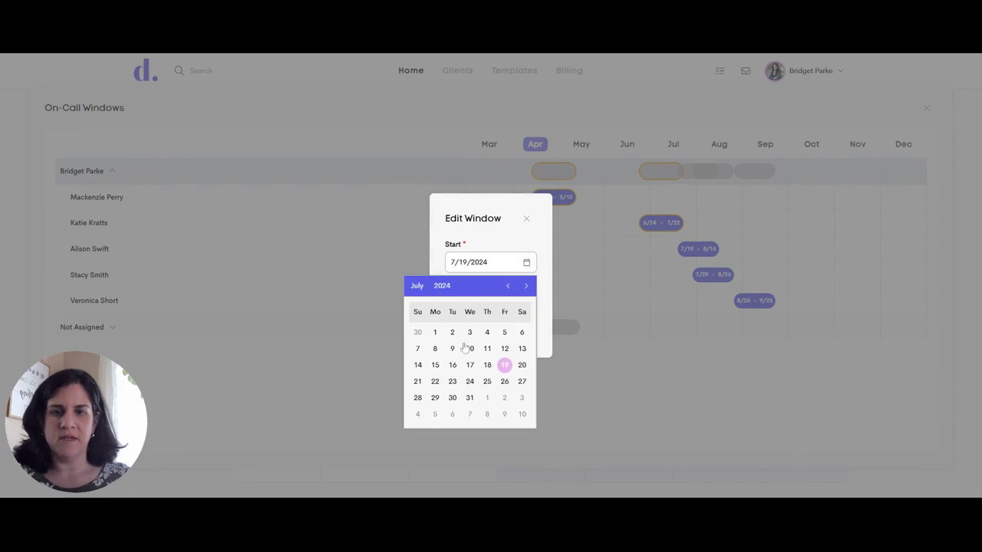
pyautogui.click(505, 349)
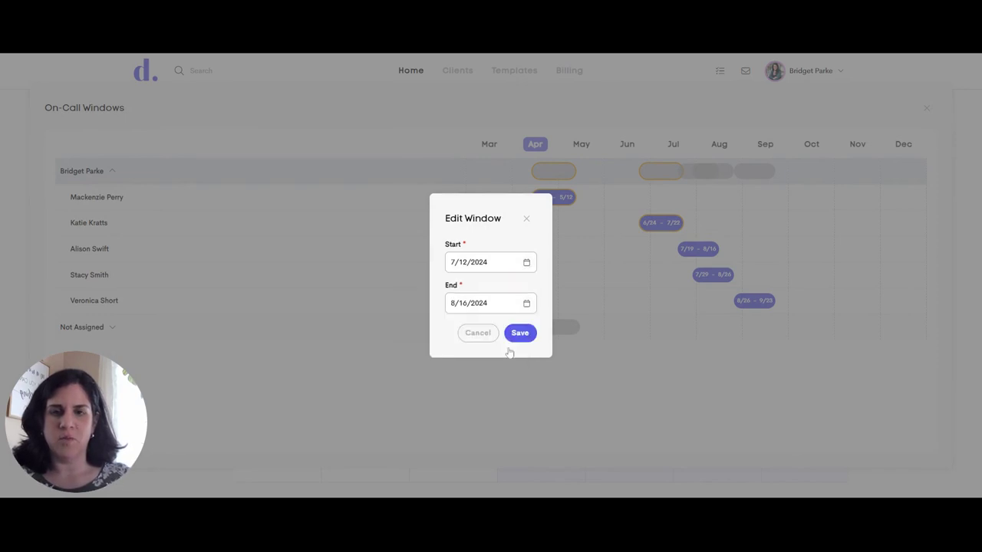
pyautogui.click(526, 303)
pyautogui.click(505, 389)
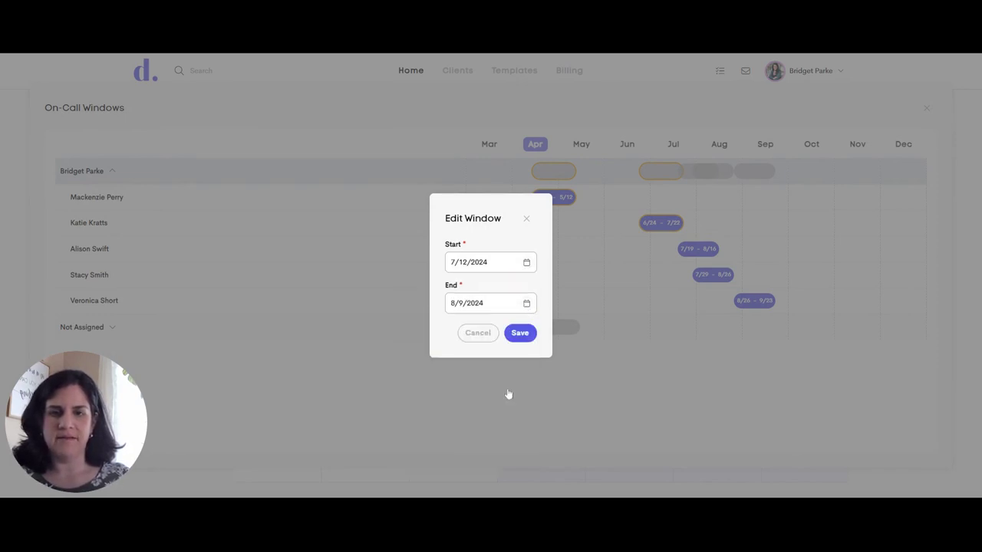
pyautogui.click(516, 333)
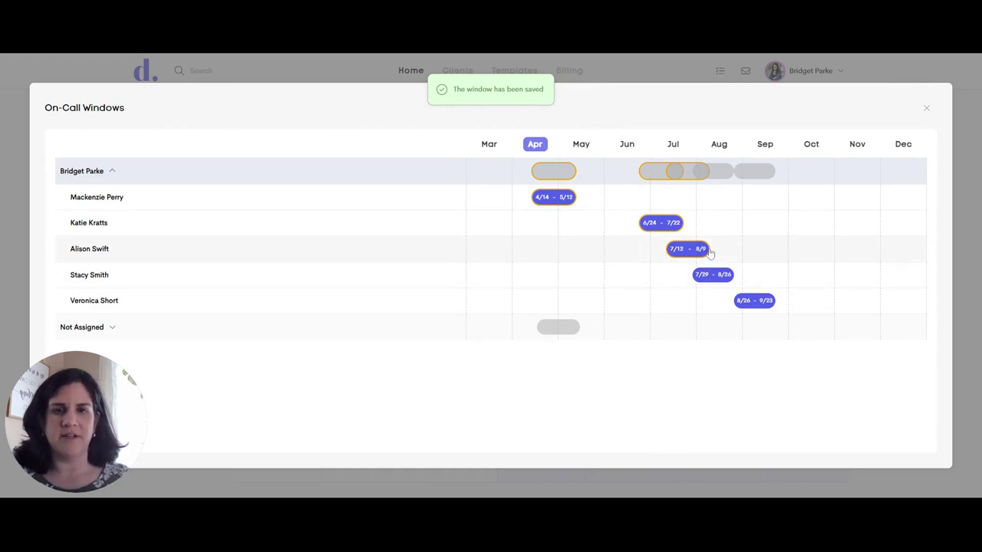
pyautogui.click(926, 108)
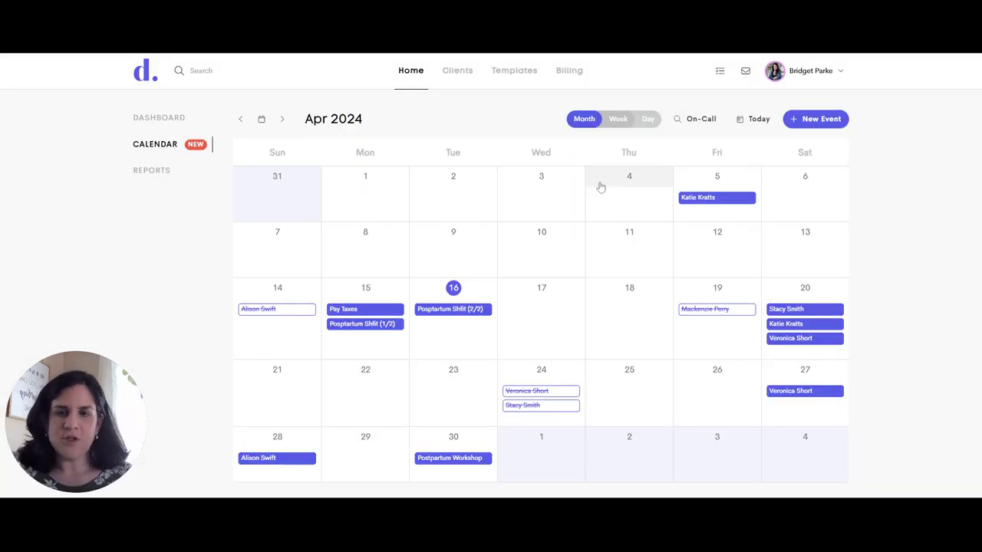